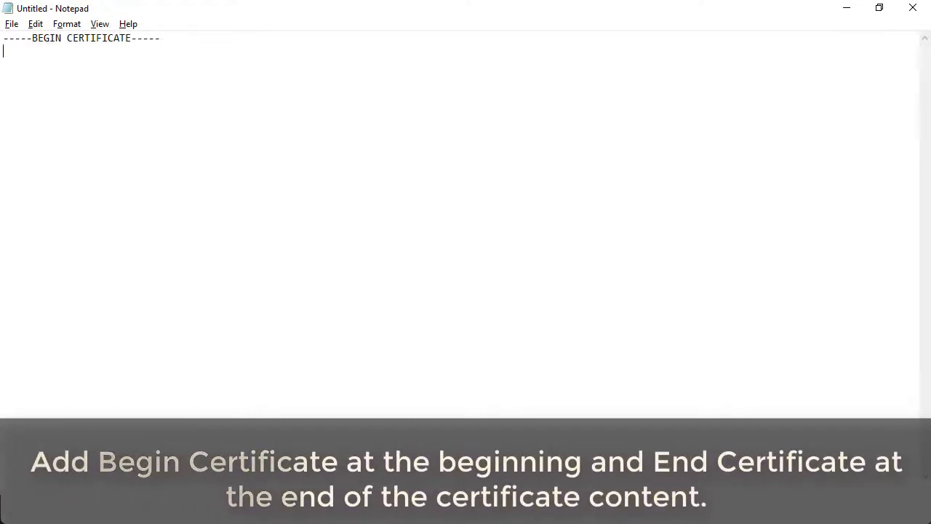
# Paste the certificate content below the BEGIN CERTIFICATE line and close it with the line -----END CERTIFICATE-----.
pyautogui.hotkey('ctrl', 'v')
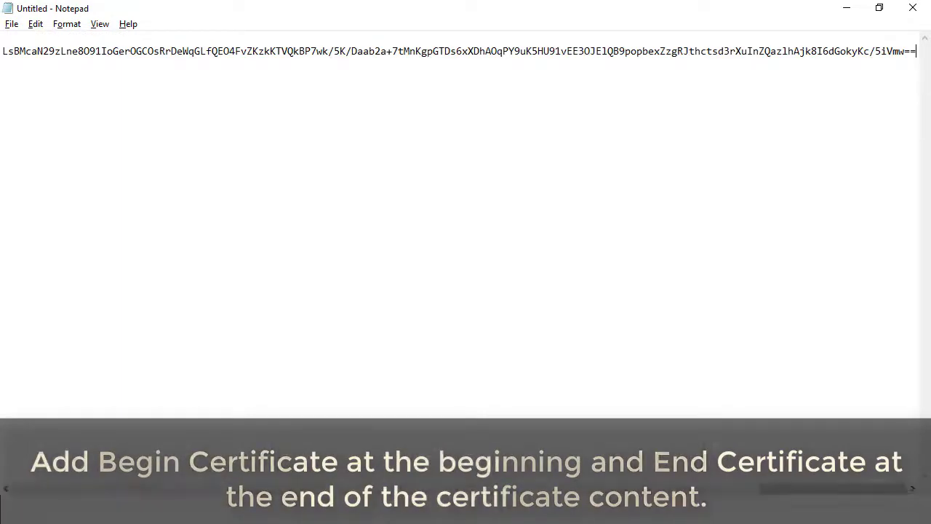
pyautogui.press('Return')
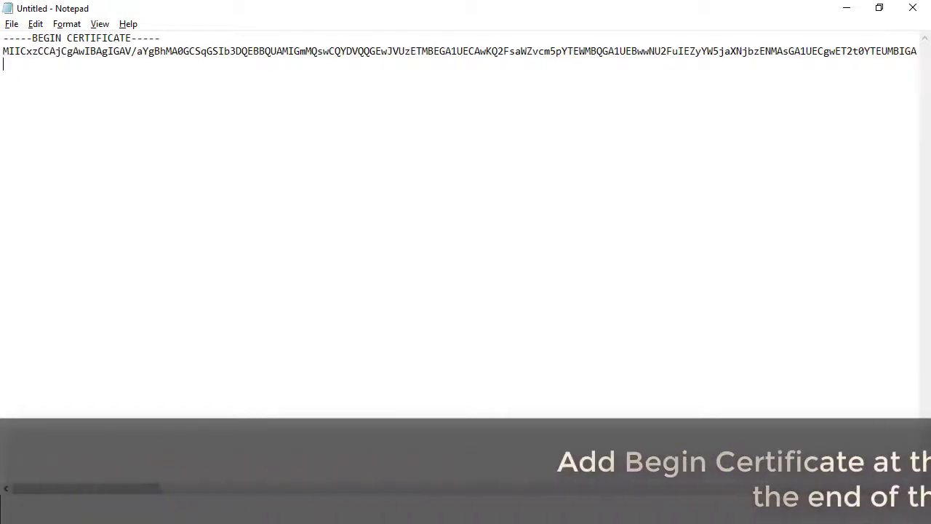
pyautogui.write('-----END CERTIFICATE-----')
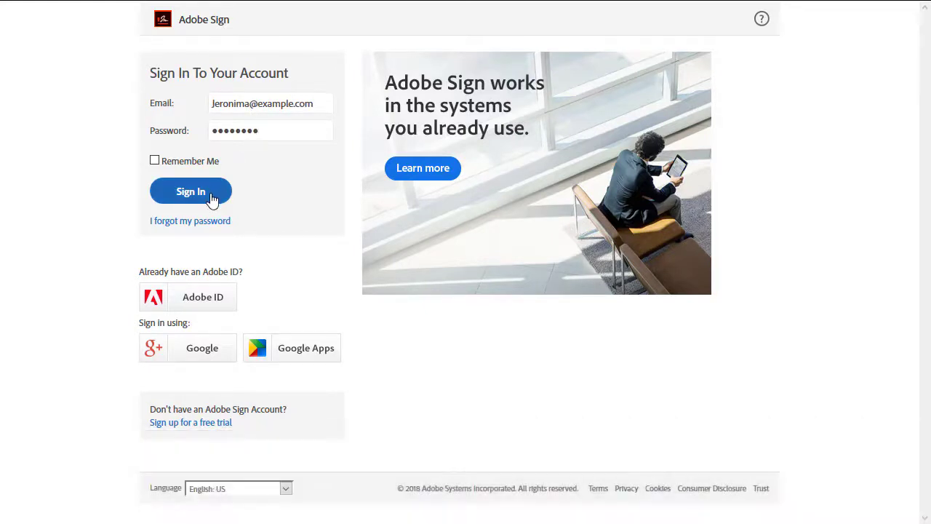
# Sign in to Adobe Sign and open the account's SAML Settings.
pyautogui.click(190, 192)
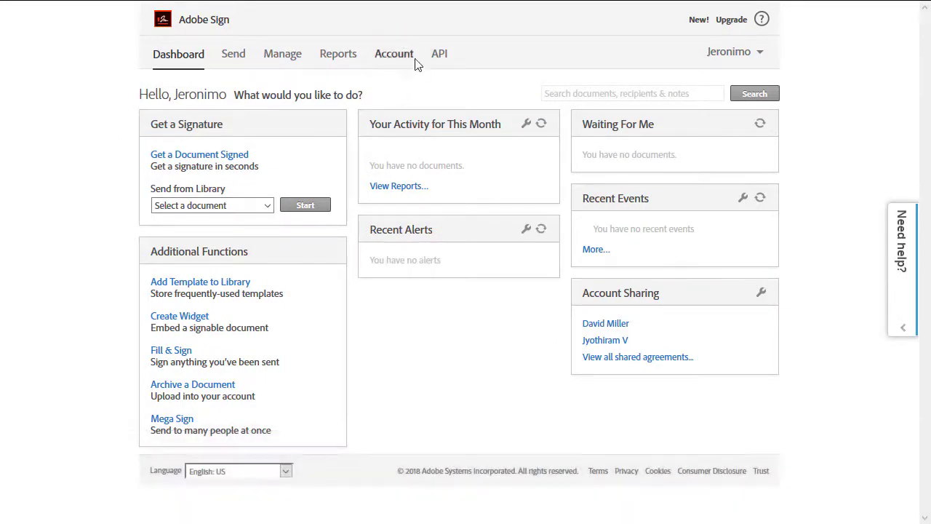
pyautogui.click(394, 54)
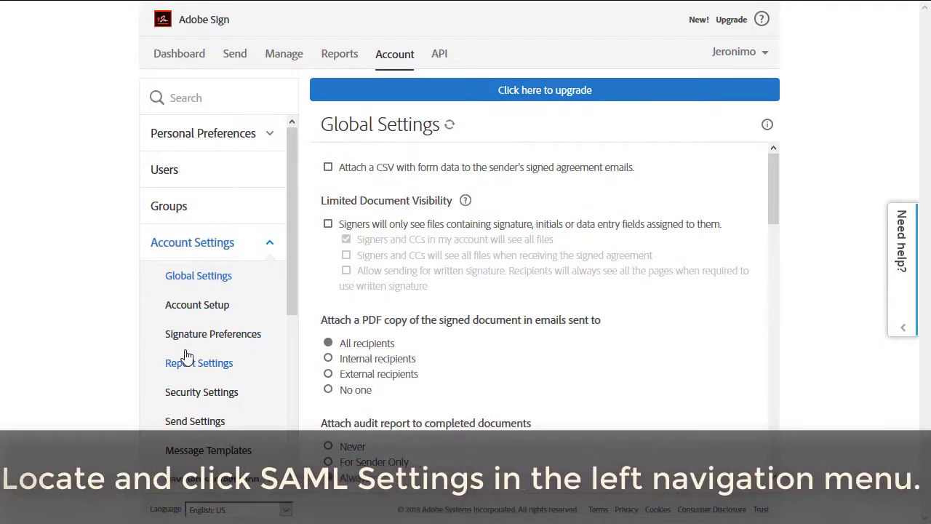
pyautogui.scroll(-3, 187, 358)
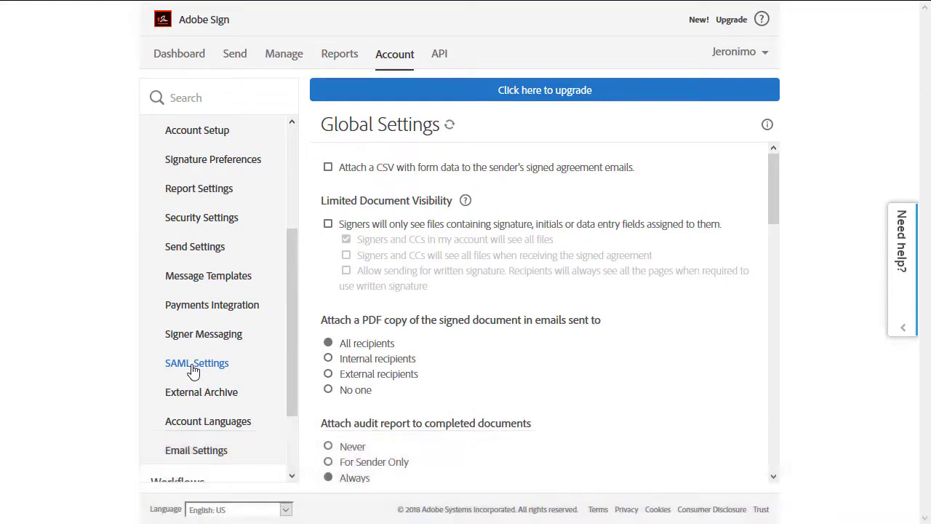
pyautogui.click(193, 371)
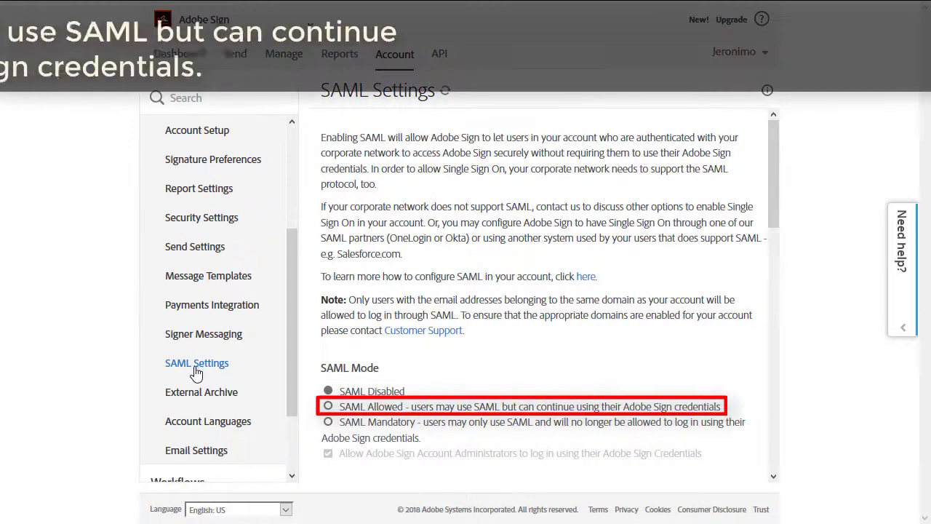
# Set the SAML mode to SAML Allowed and enter example as the account's dedicated hostname.
pyautogui.click(329, 410)
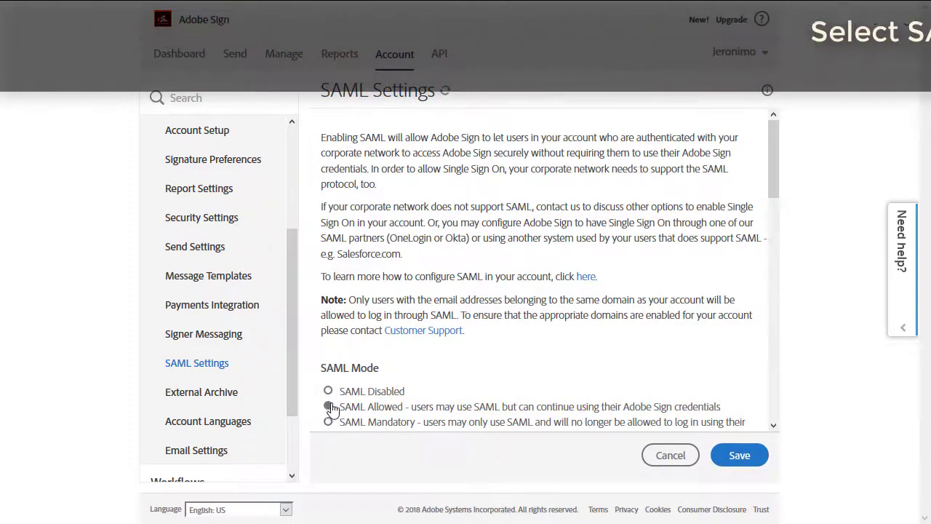
pyautogui.scroll(-1, 342, 411)
pyautogui.scroll(-2, 345, 411)
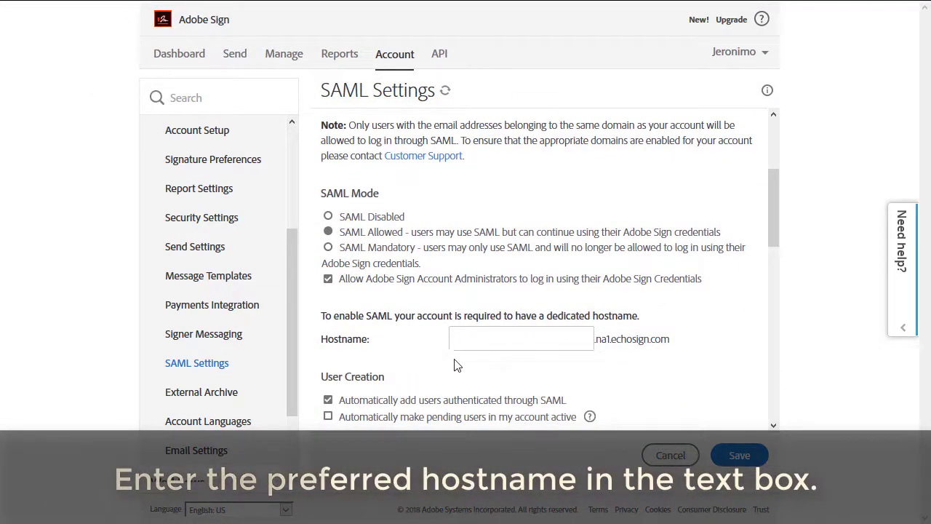
pyautogui.write('example')
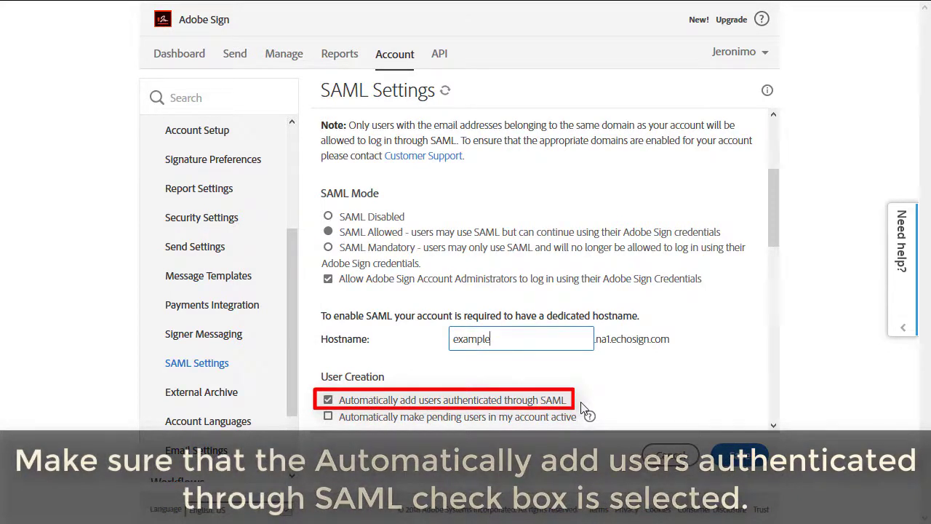
pyautogui.scroll(-2, 582, 409)
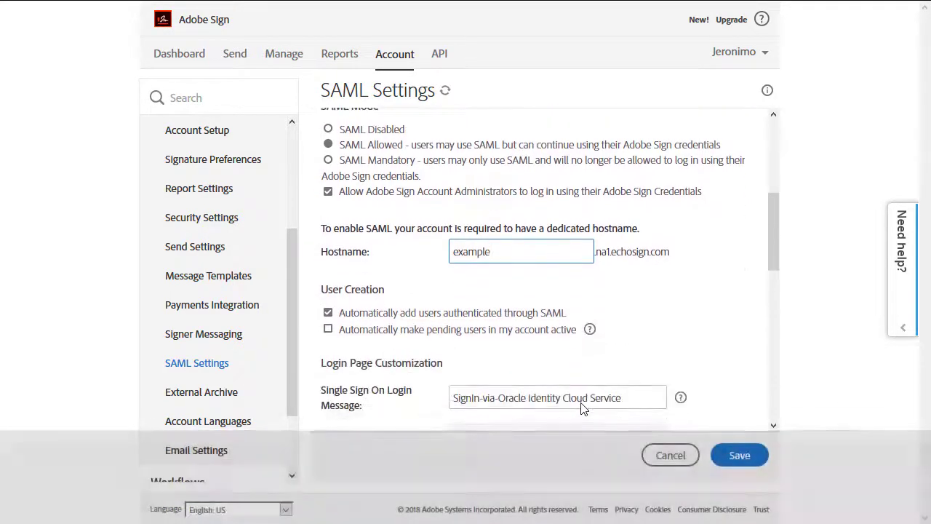
pyautogui.scroll(-2, 582, 408)
pyautogui.scroll(-2, 580, 406)
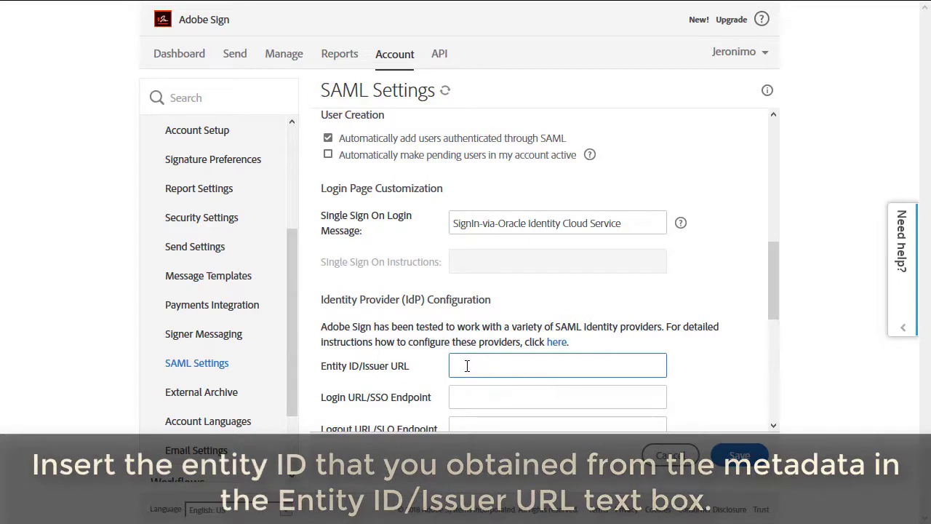
pyautogui.write('https://<IDCS-Service-Instance>.identity.oraclecloud.com/fed')
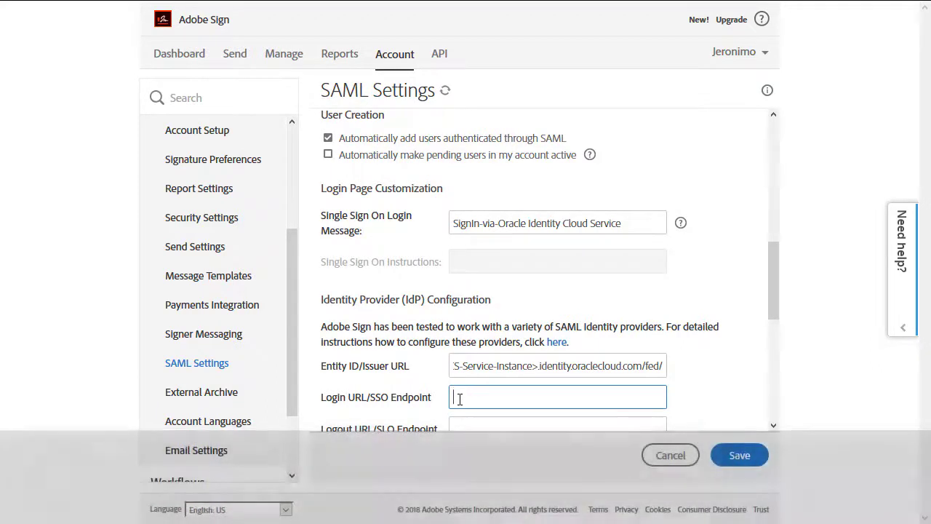
# Fill in the Login URL/SSO Endpoint and Logout URL/SLO Endpoint with the identity.oraclecloud.com addresses ending in /fed/v1/idp/sso and /fed/v1/idp/slo.
pyautogui.hotkey('ctrl', 'v')
pyautogui.scroll(-1, 459, 399)
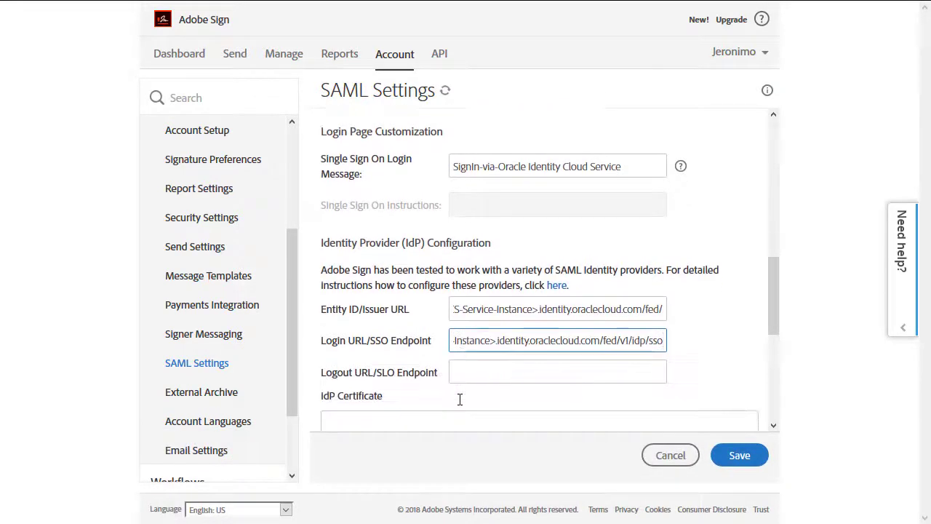
pyautogui.click(462, 343)
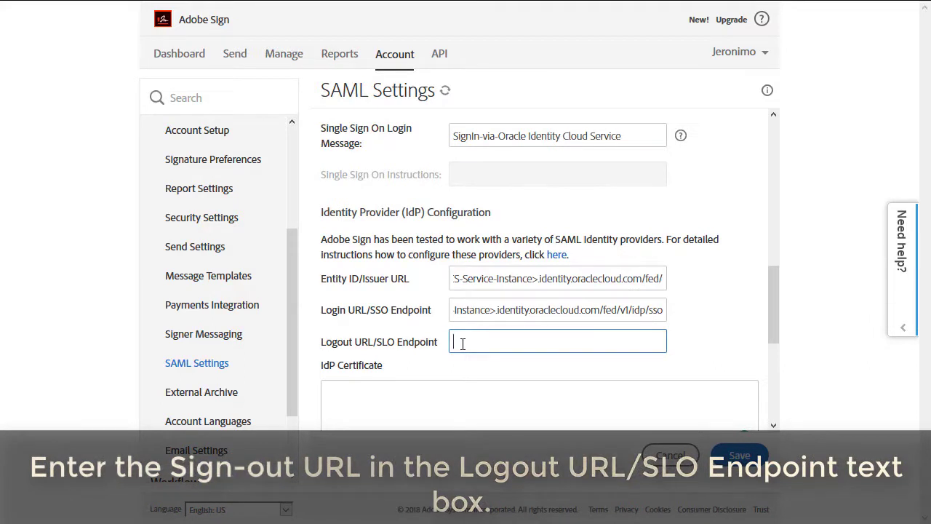
pyautogui.hotkey('ctrl', 'v')
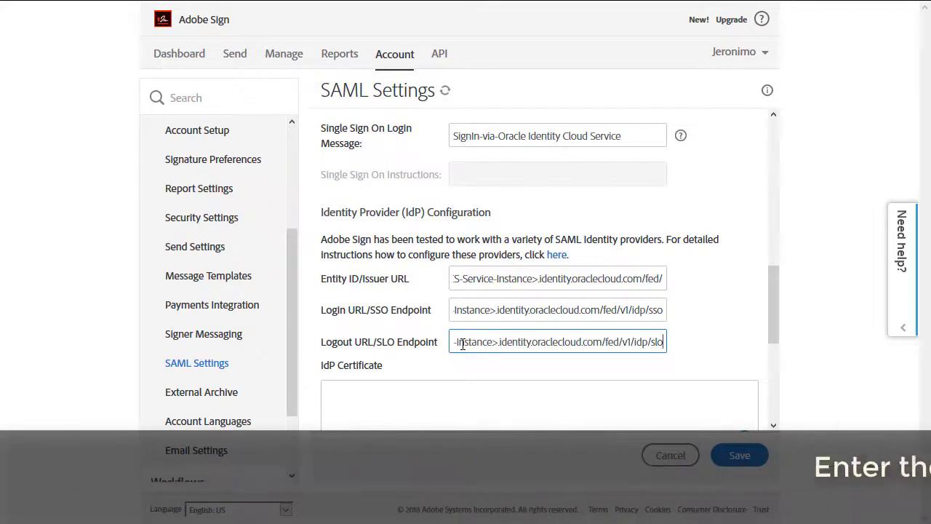
# Paste the prepared identity provider certificate, including its BEGIN and END lines, as the IdP Certificate.
pyautogui.scroll(-2, 462, 343)
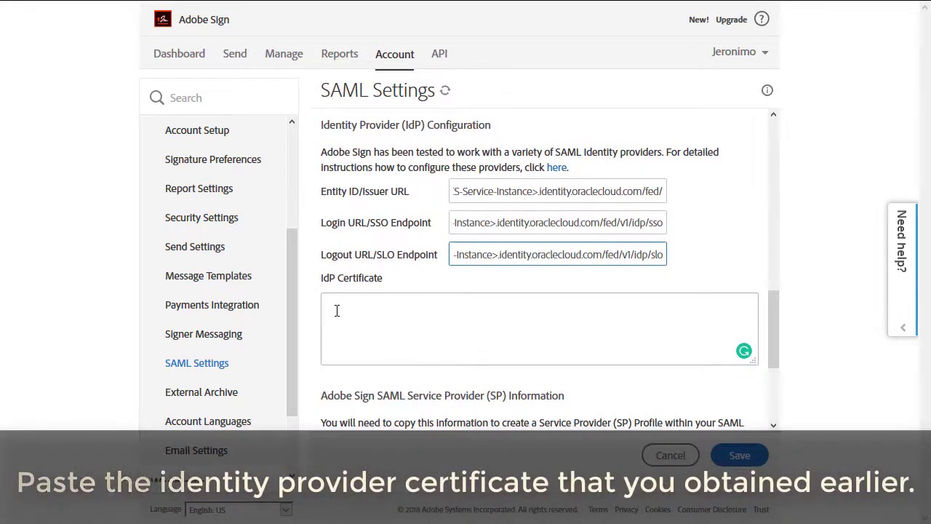
pyautogui.click(337, 311)
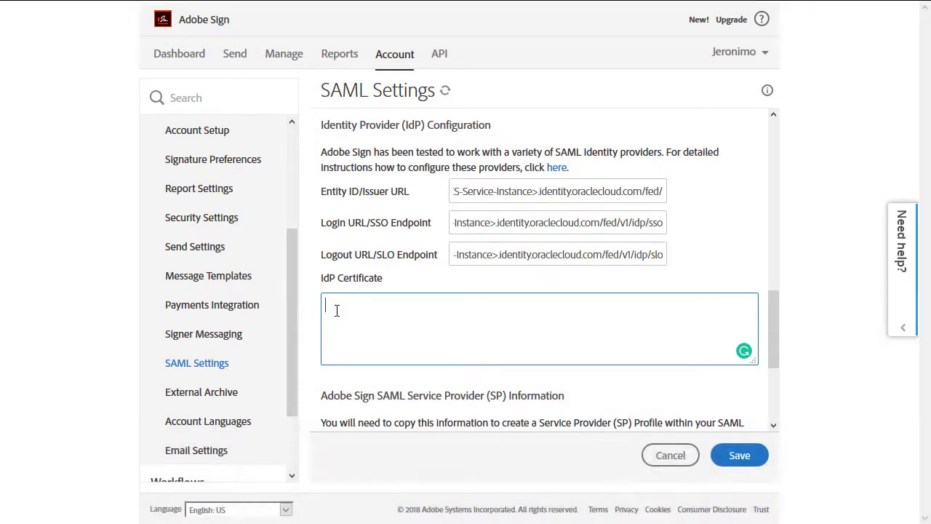
pyautogui.hotkey('ctrl', 'v')
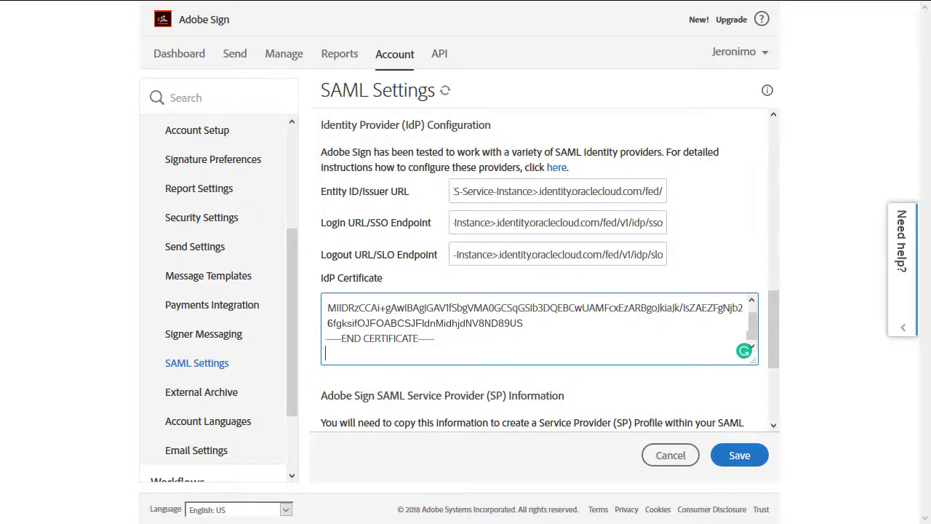
# Download the service provider certificate echosign_sp.crt as a saved file and save the SAML settings.
pyautogui.scroll(-3, 369, 321)
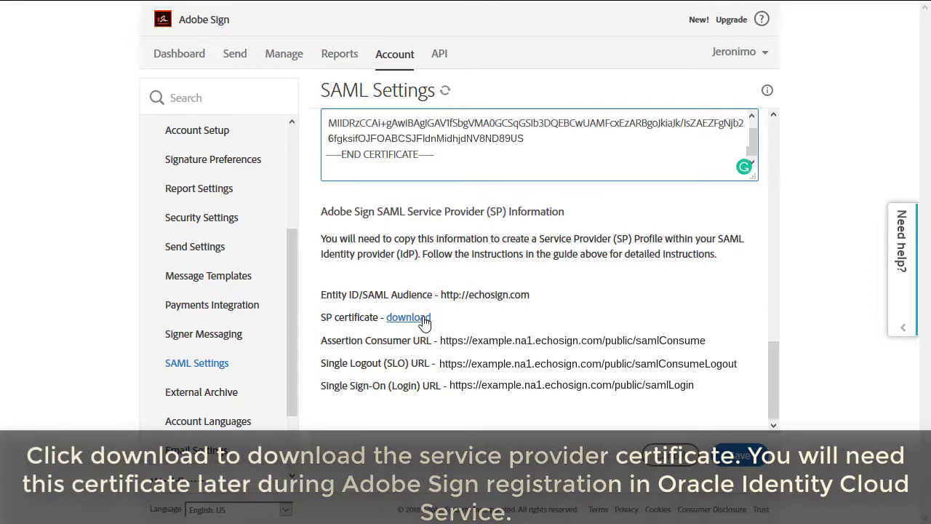
pyautogui.click(423, 318)
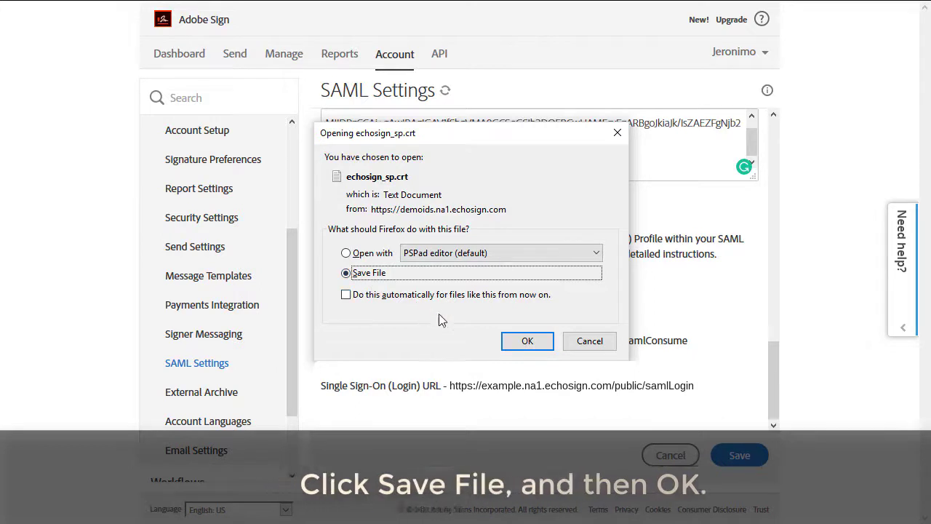
pyautogui.click(527, 341)
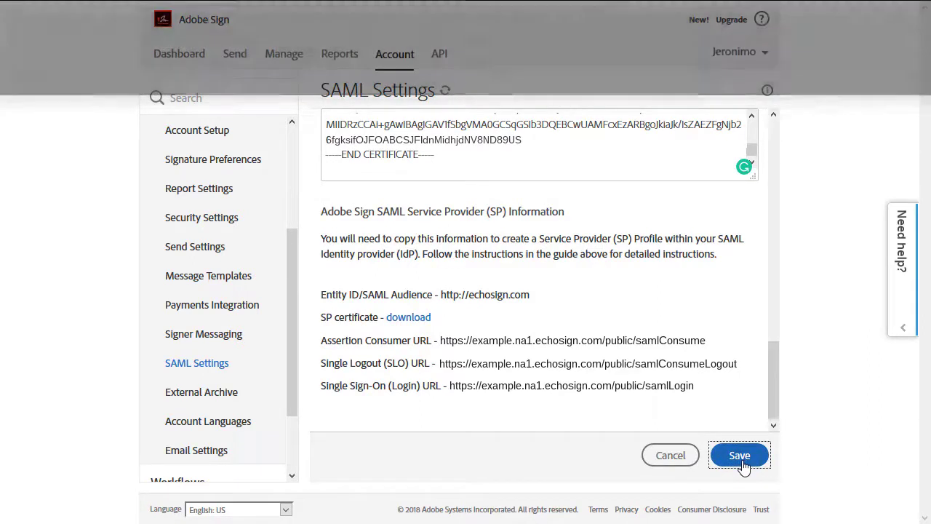
pyautogui.click(740, 456)
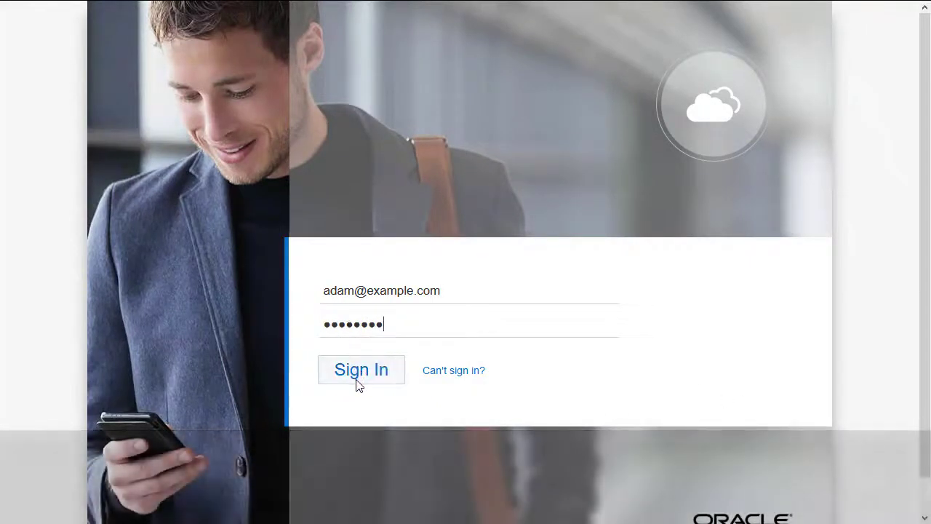
# Sign in to Oracle Identity Cloud Service and start adding an application from the App Catalog.
pyautogui.click(356, 379)
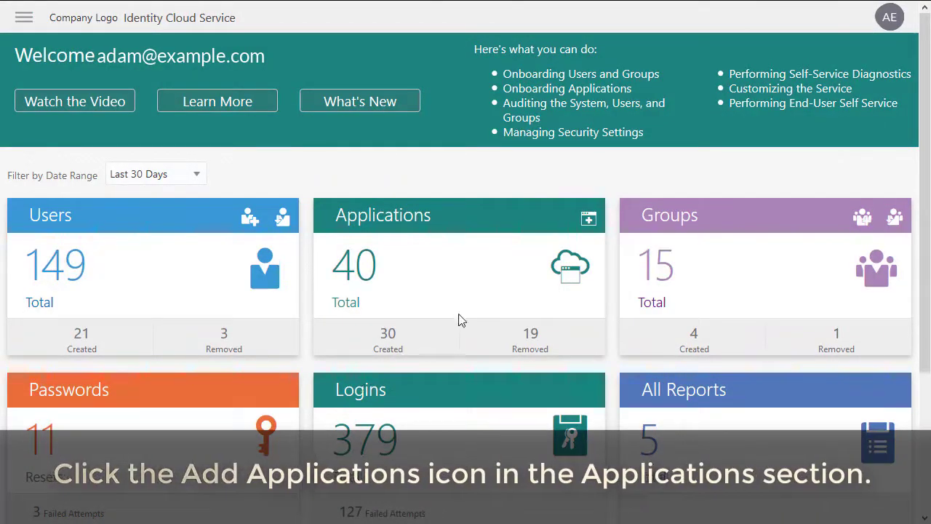
pyautogui.click(588, 219)
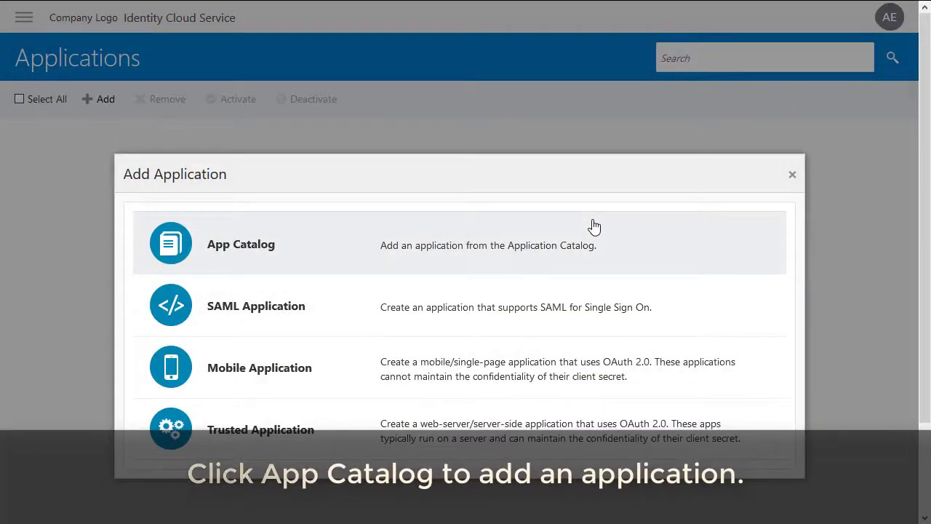
pyautogui.click(232, 253)
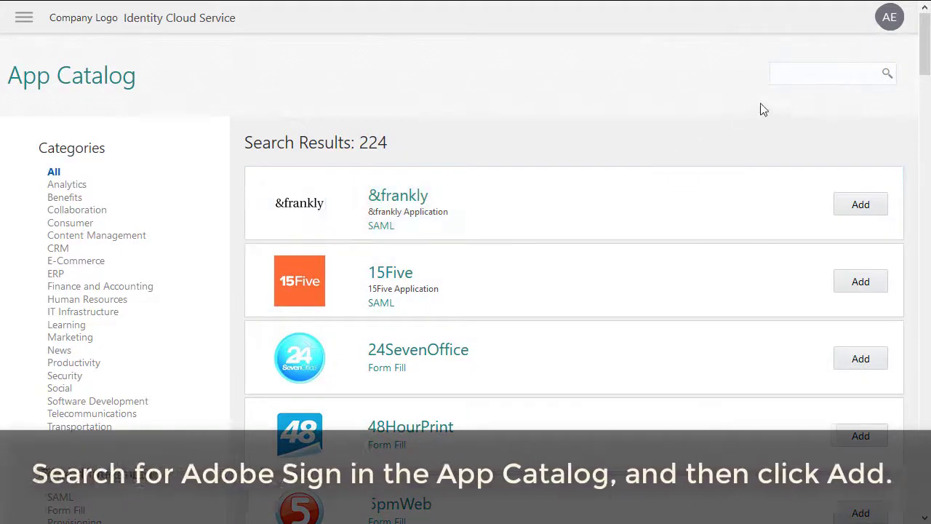
# Find Adobe Sign in the App Catalog and add it with the account name example, continuing to SSO Configuration.
pyautogui.click(800, 72)
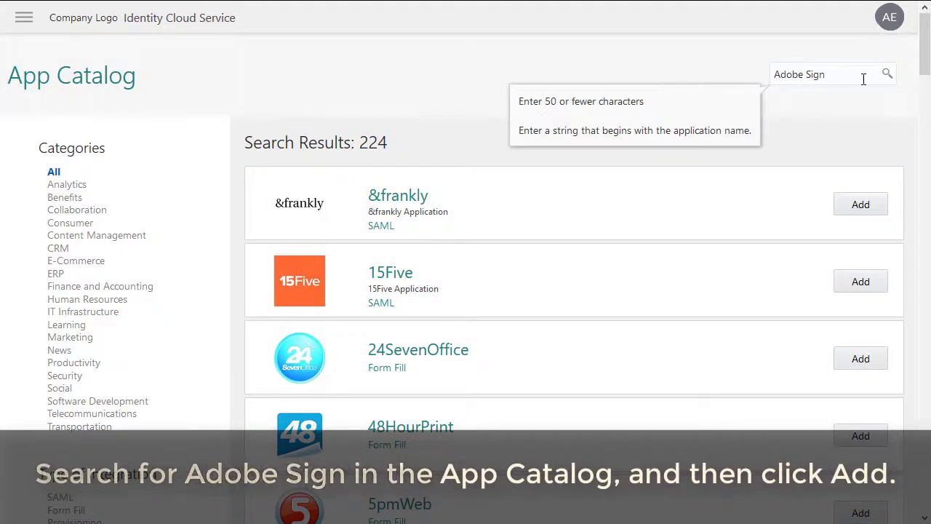
pyautogui.click(886, 75)
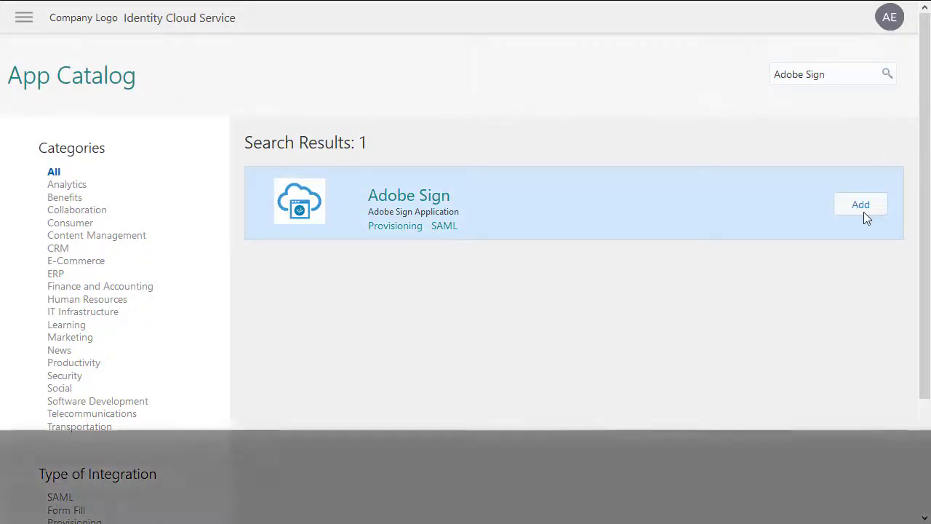
pyautogui.click(864, 213)
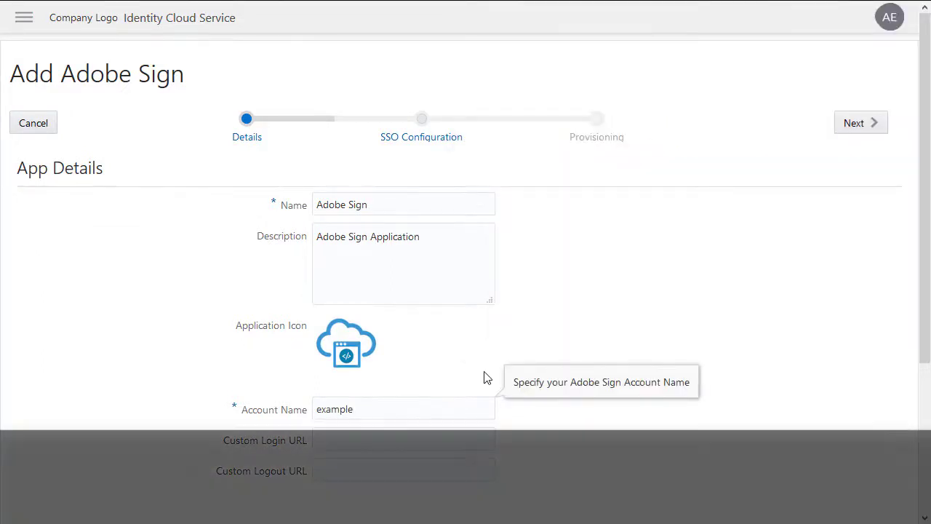
pyautogui.click(857, 128)
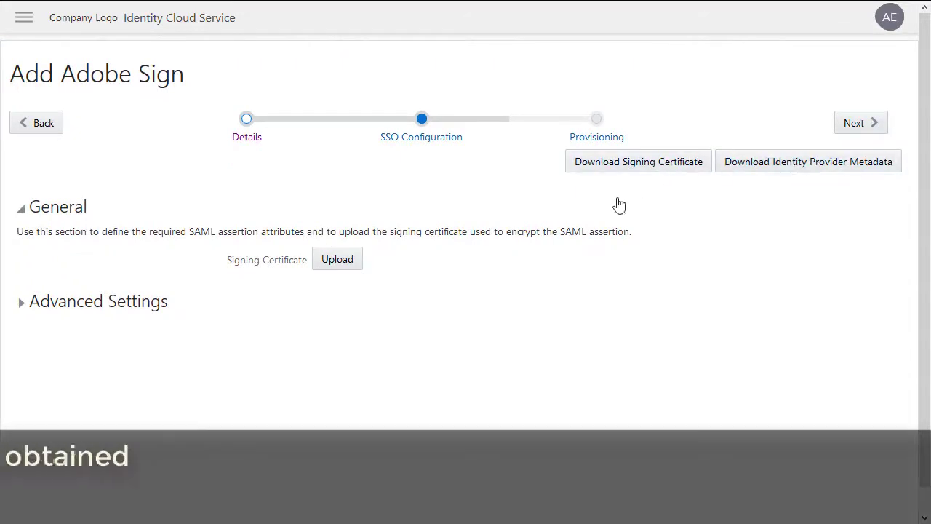
# Upload echosign_sp.crt as the signing certificate and finish adding the Adobe Sign application.
pyautogui.click(344, 266)
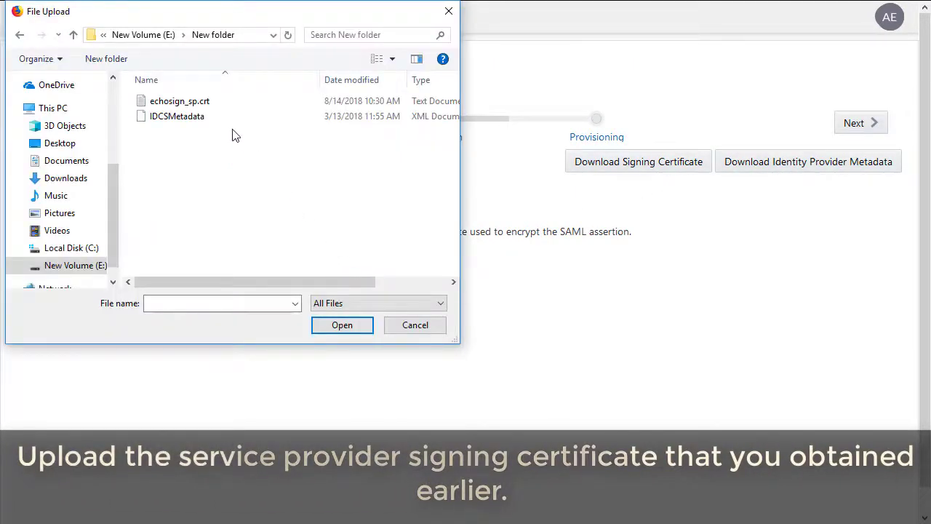
pyautogui.click(208, 106)
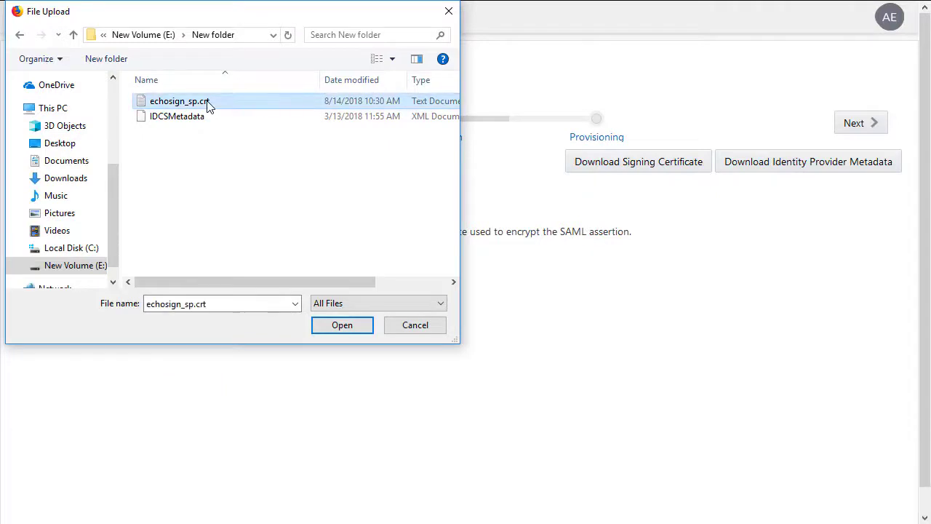
pyautogui.click(325, 331)
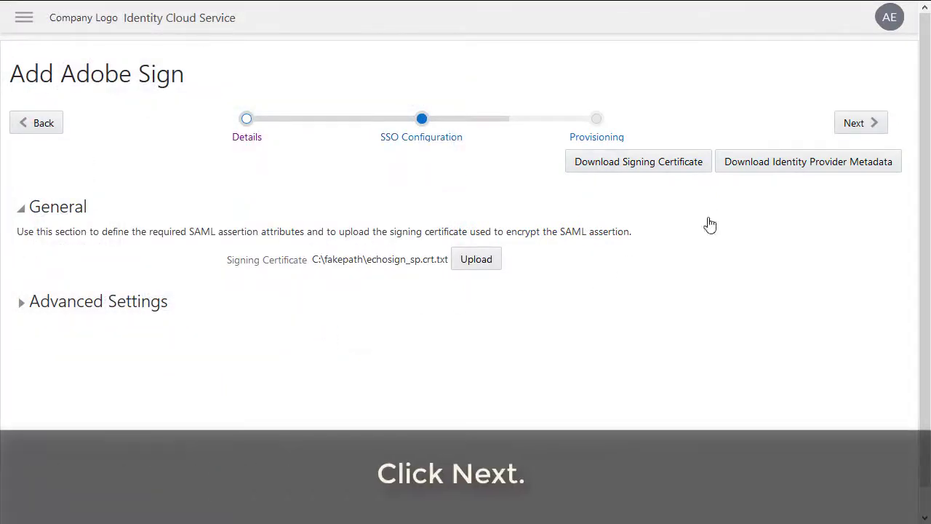
pyautogui.click(854, 124)
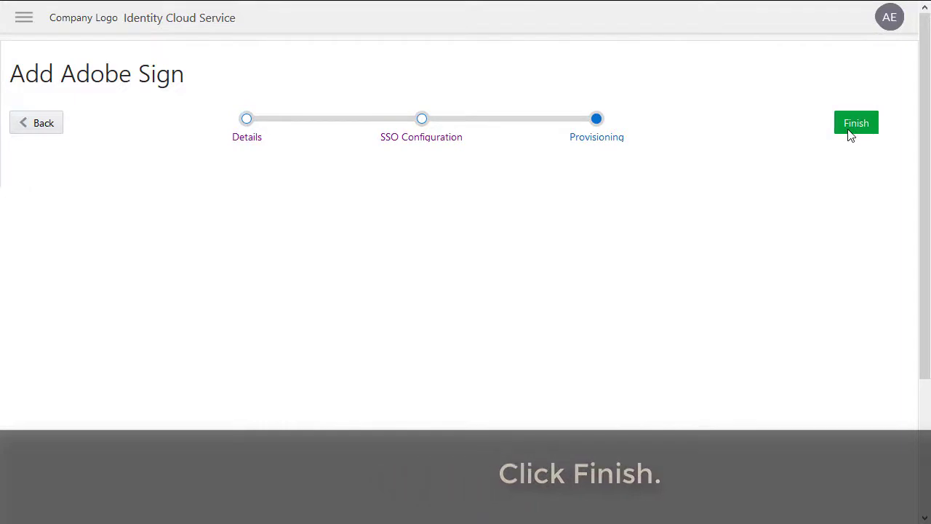
pyautogui.click(849, 129)
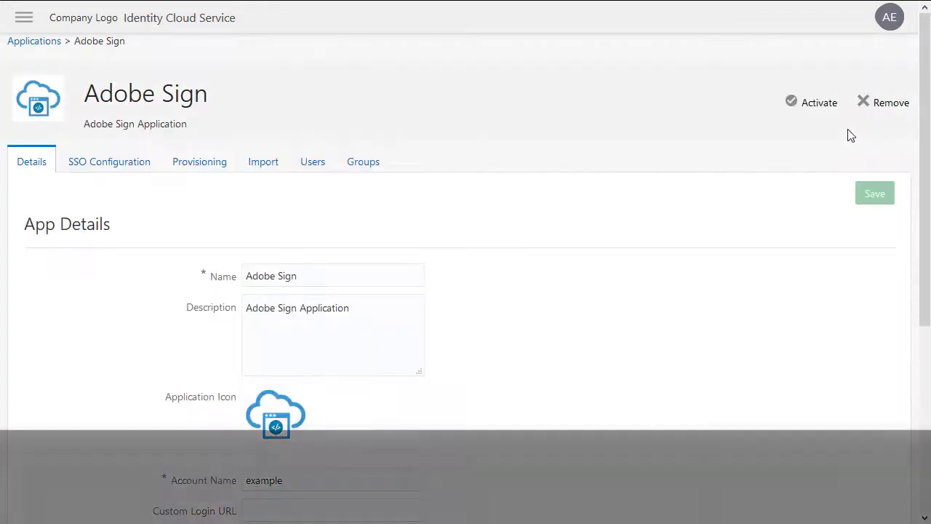
# Activate the Adobe Sign application and enable provisioning for it, granting consent.
pyautogui.click(814, 109)
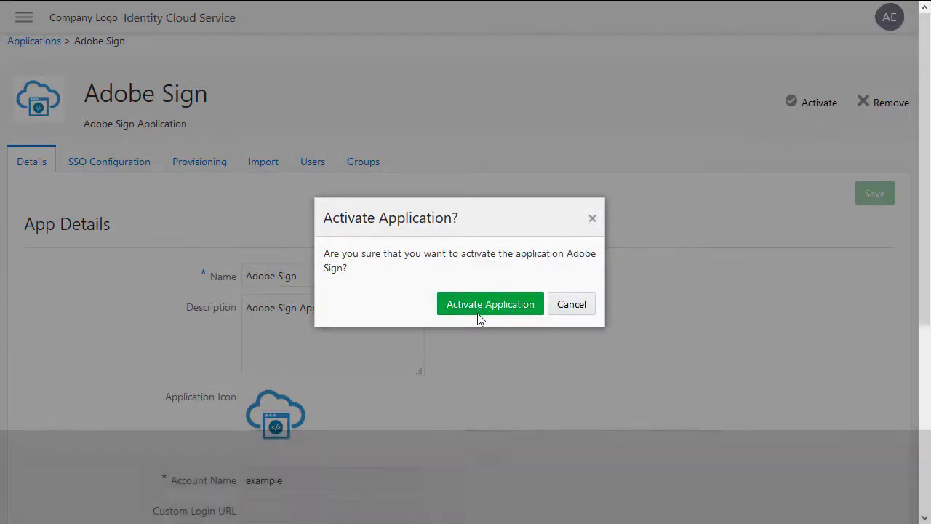
pyautogui.click(480, 312)
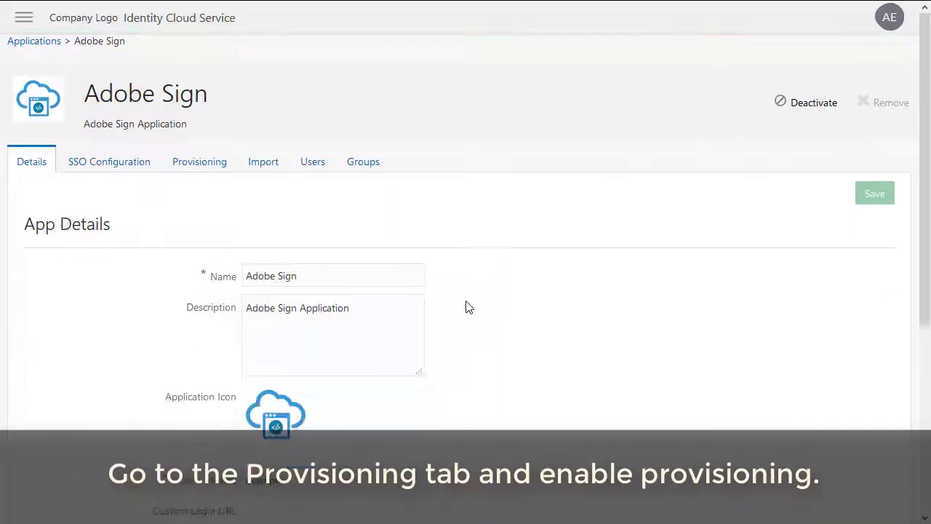
pyautogui.click(199, 163)
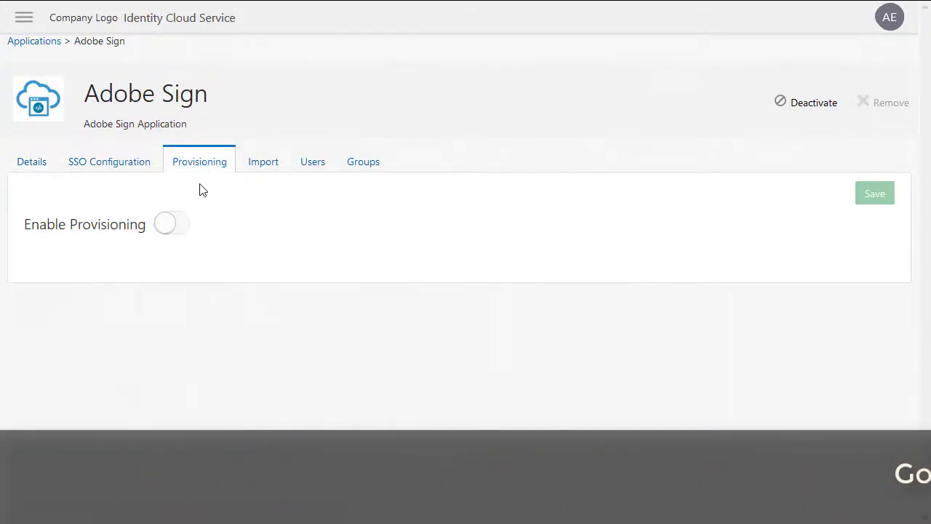
pyautogui.click(171, 225)
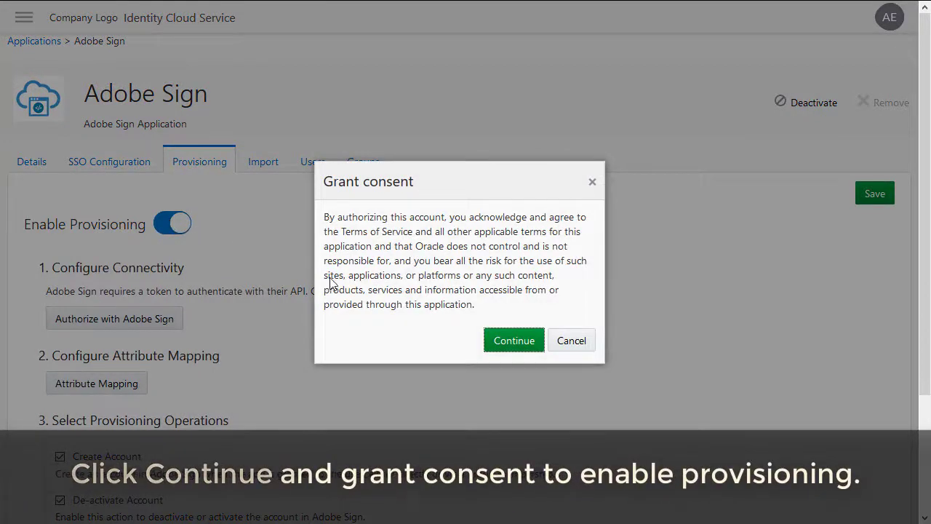
pyautogui.click(521, 348)
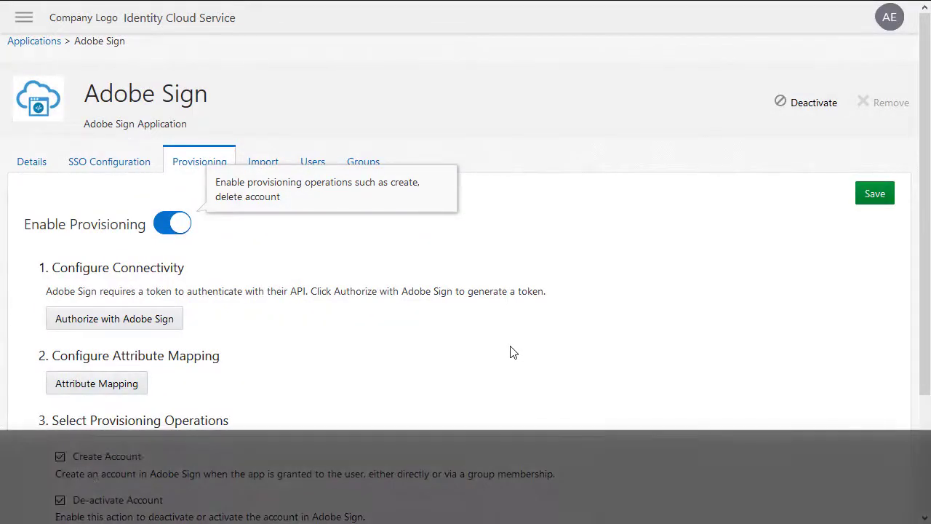
# Authorize provisioning with Adobe Sign by signing in with the administrator's e-mail and account password and allowing access.
pyautogui.click(122, 328)
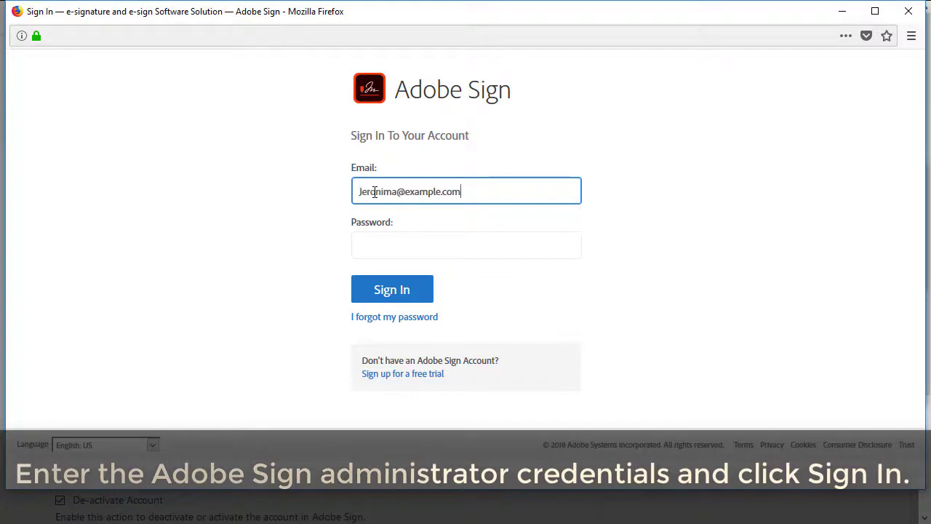
pyautogui.press('Tab')
pyautogui.write('••••••••')
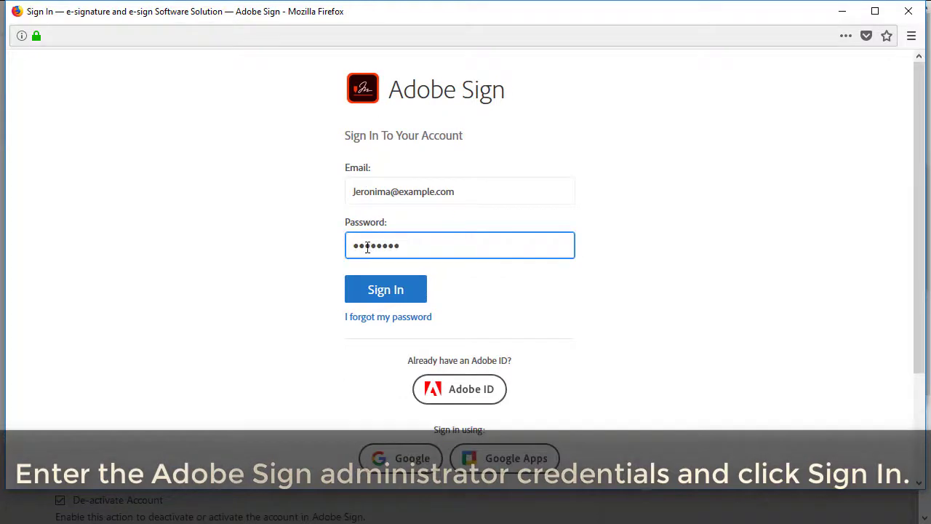
pyautogui.click(386, 291)
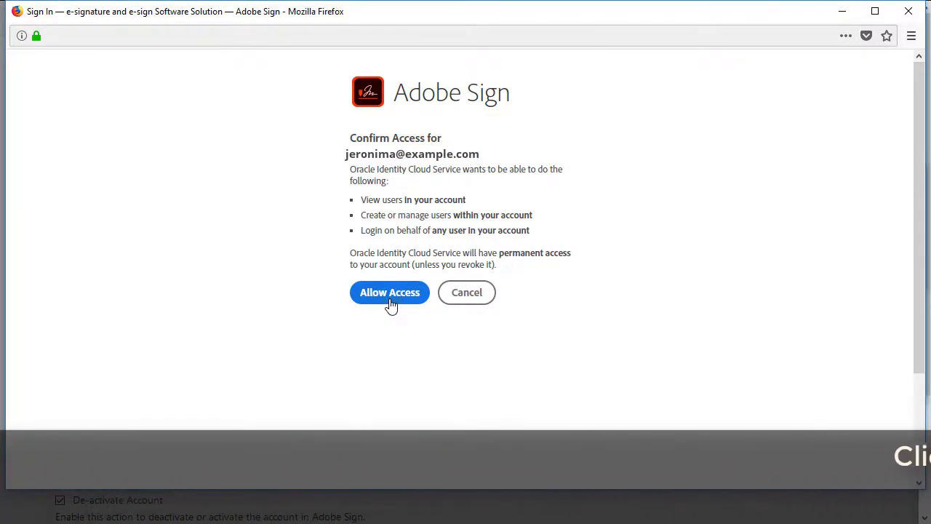
pyautogui.click(391, 304)
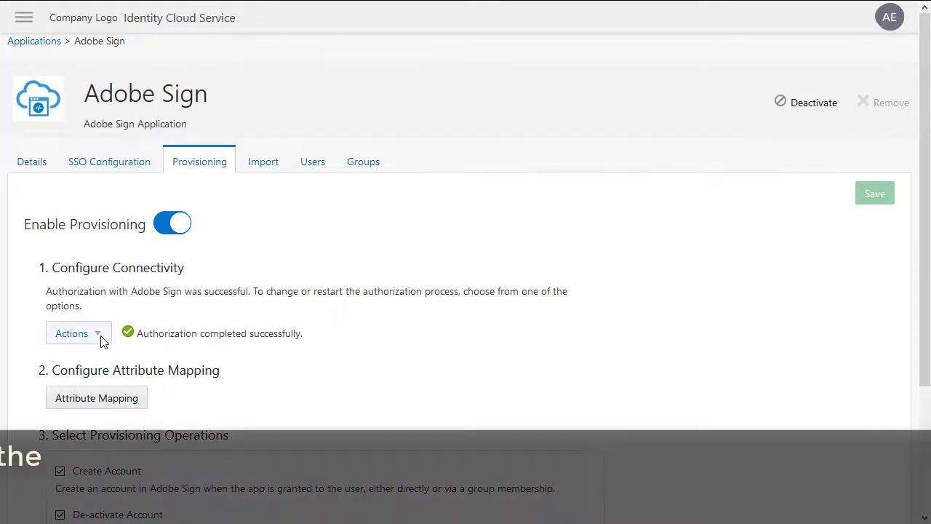
# Test the connection to Adobe Sign and save the provisioning settings with synchronization enabled.
pyautogui.click(102, 342)
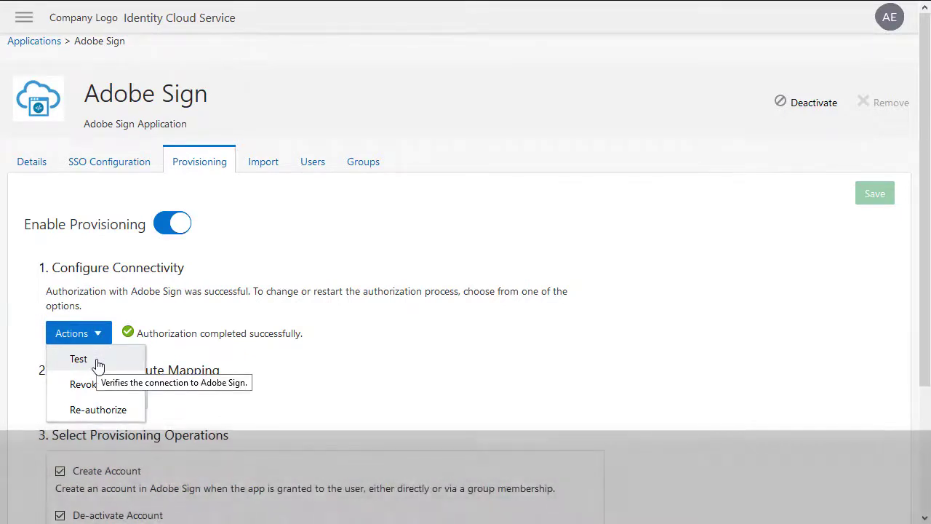
pyautogui.click(99, 361)
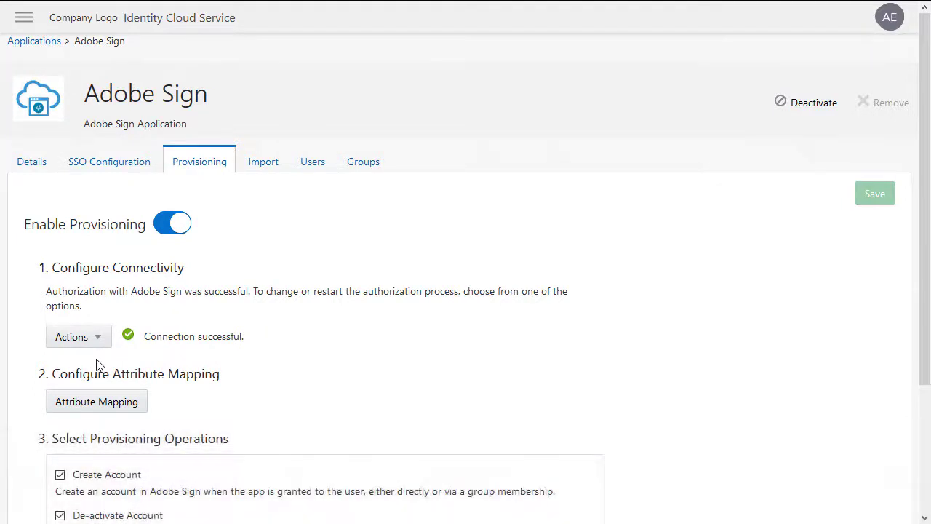
pyautogui.scroll(-3, 99, 364)
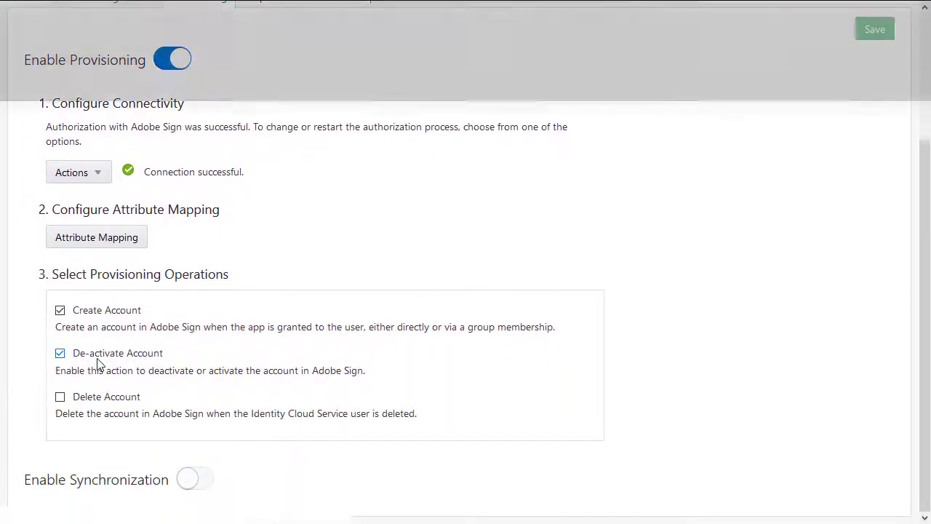
pyautogui.click(184, 482)
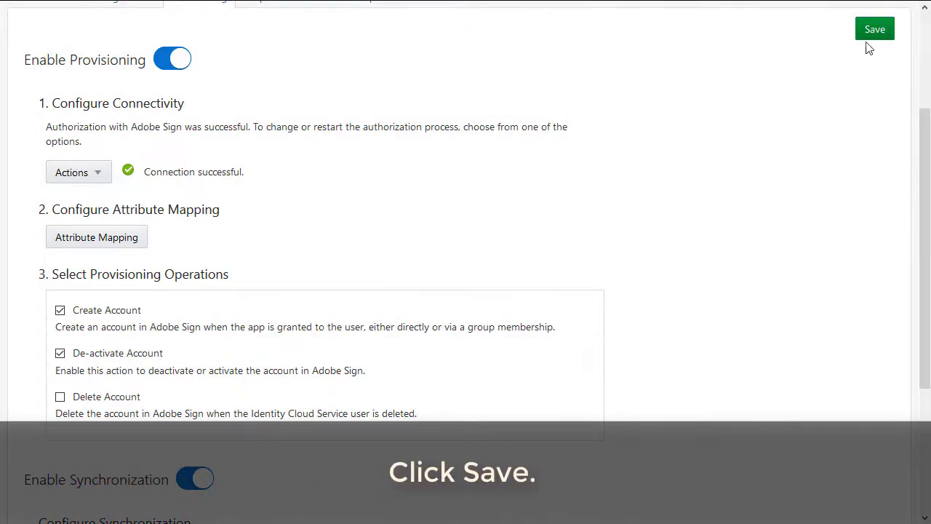
pyautogui.click(872, 33)
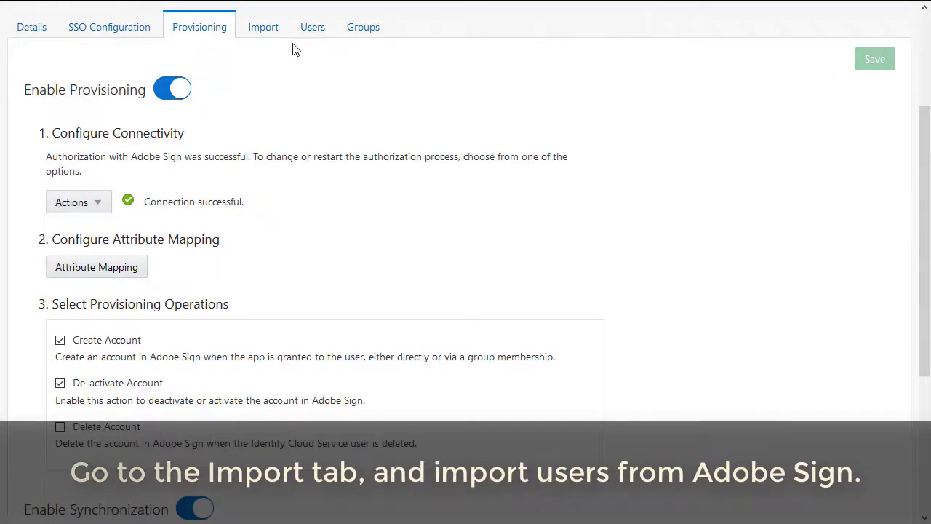
# Import the Adobe Sign accounts and confirm the link for the account with an exact match.
pyautogui.click(264, 33)
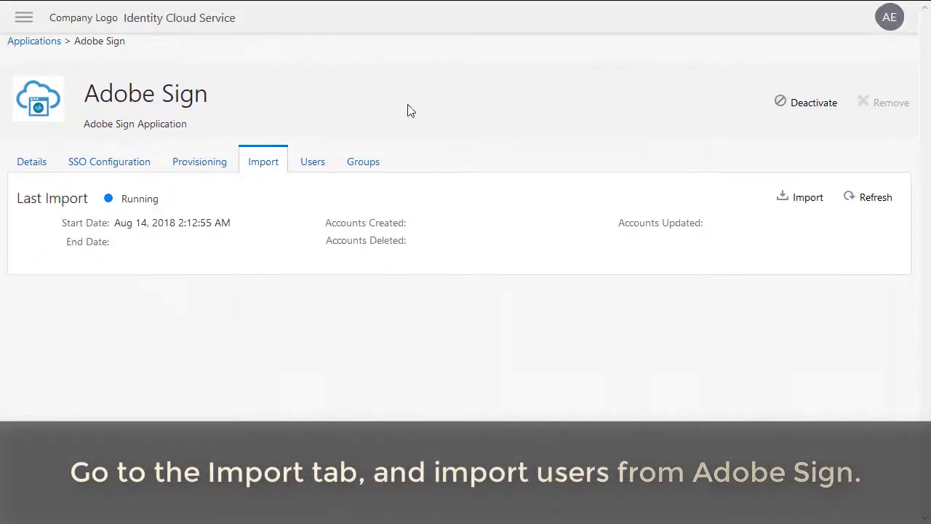
pyautogui.click(803, 207)
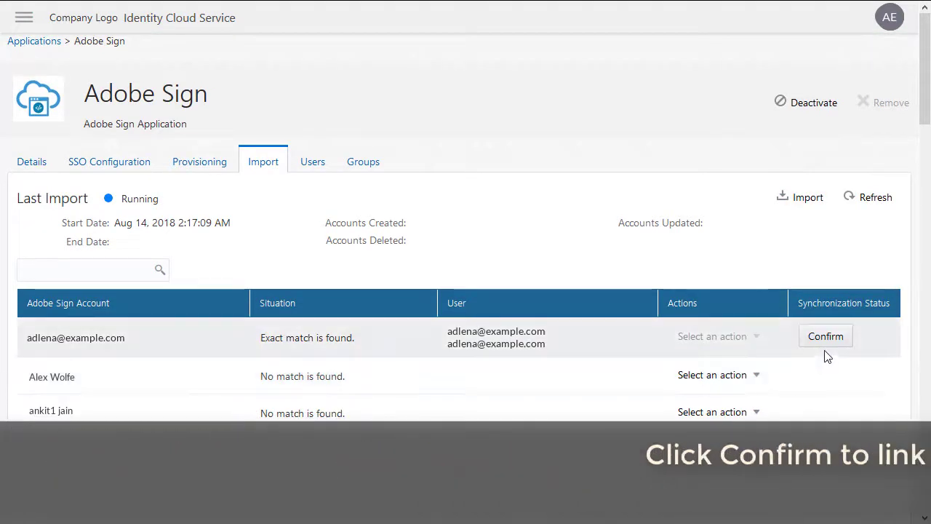
pyautogui.click(828, 348)
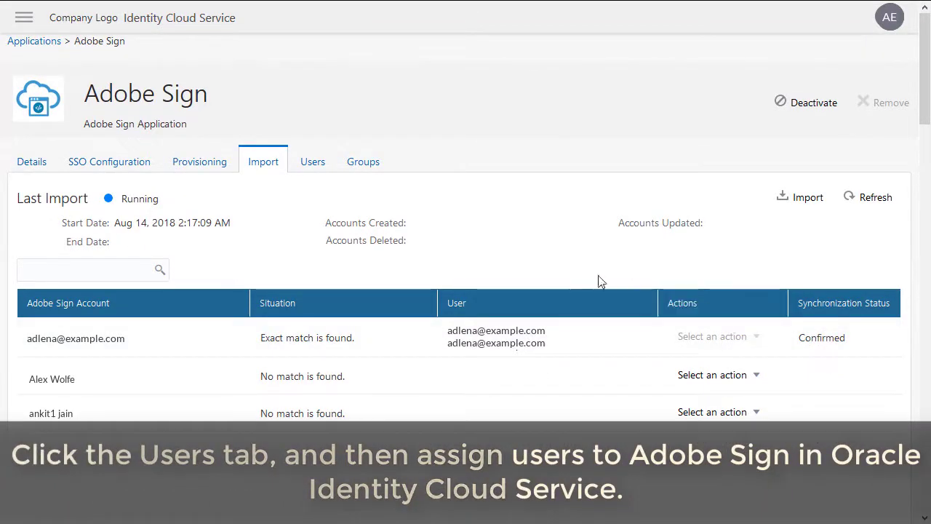
# Assign the available user to the application, and open the account's user list in Adobe Sign.
pyautogui.click(316, 177)
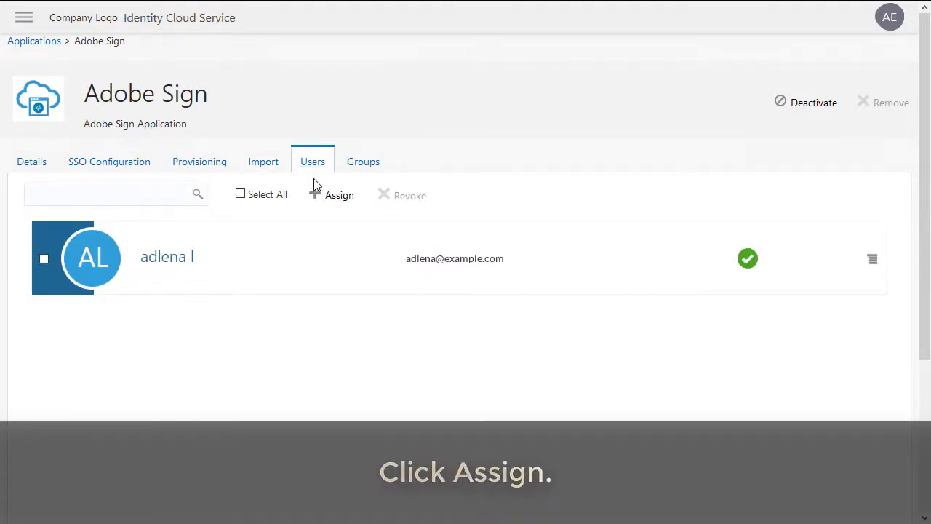
pyautogui.click(317, 196)
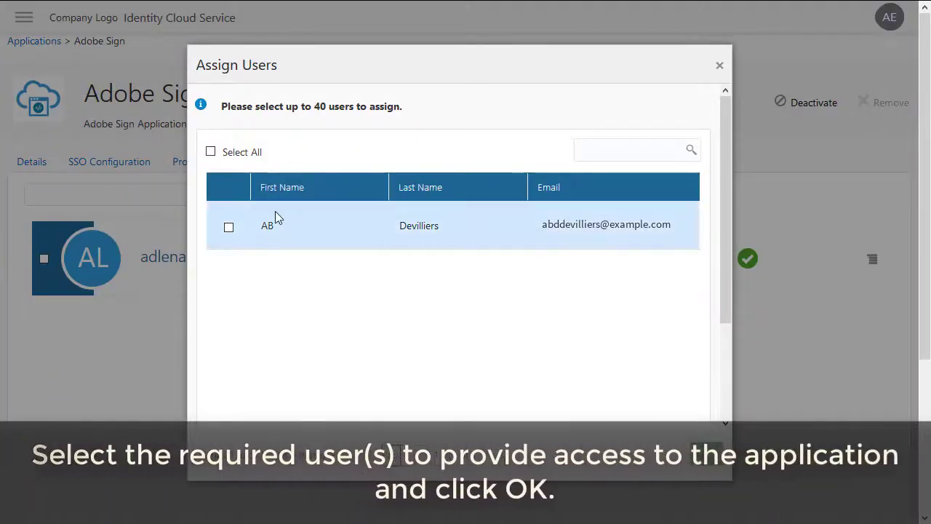
pyautogui.click(229, 228)
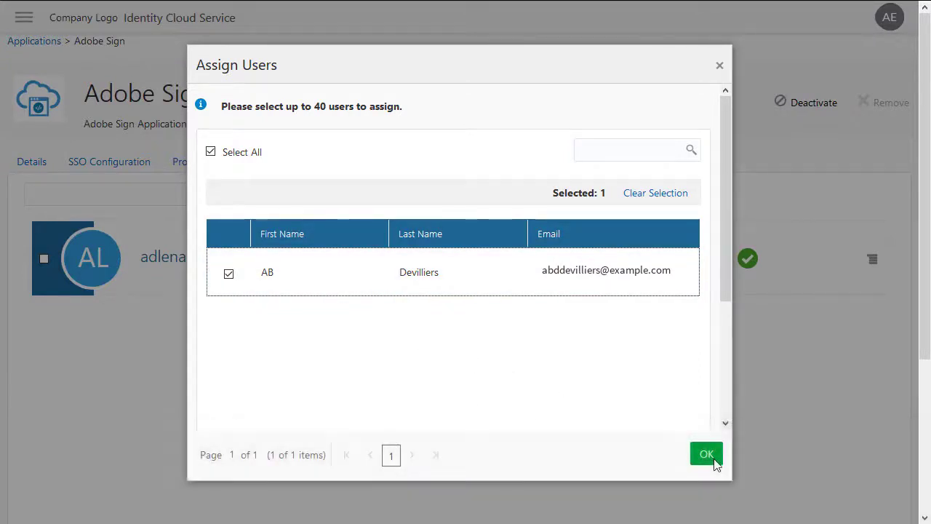
pyautogui.click(714, 460)
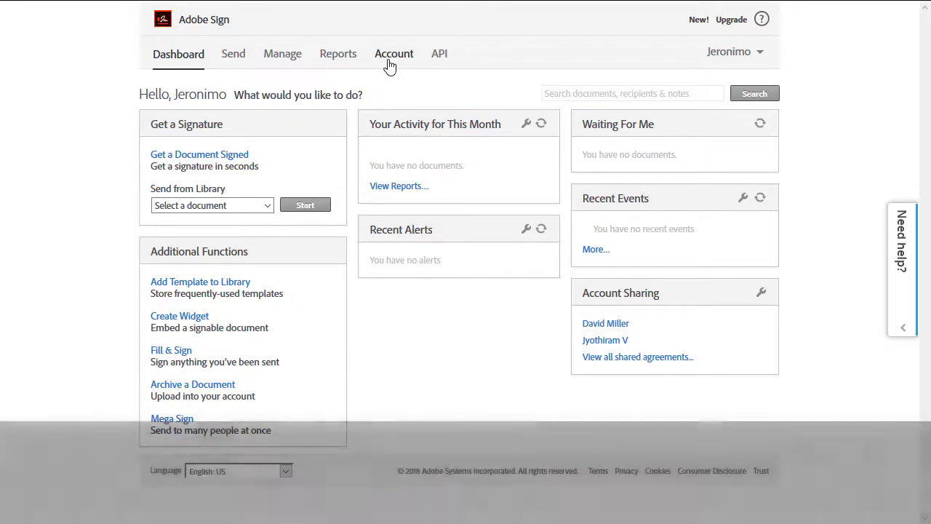
pyautogui.click(391, 56)
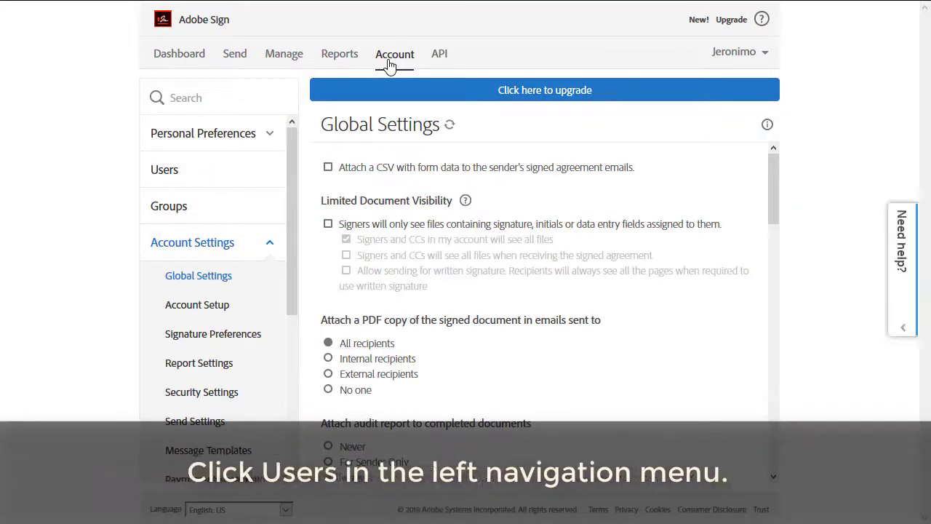
pyautogui.click(165, 171)
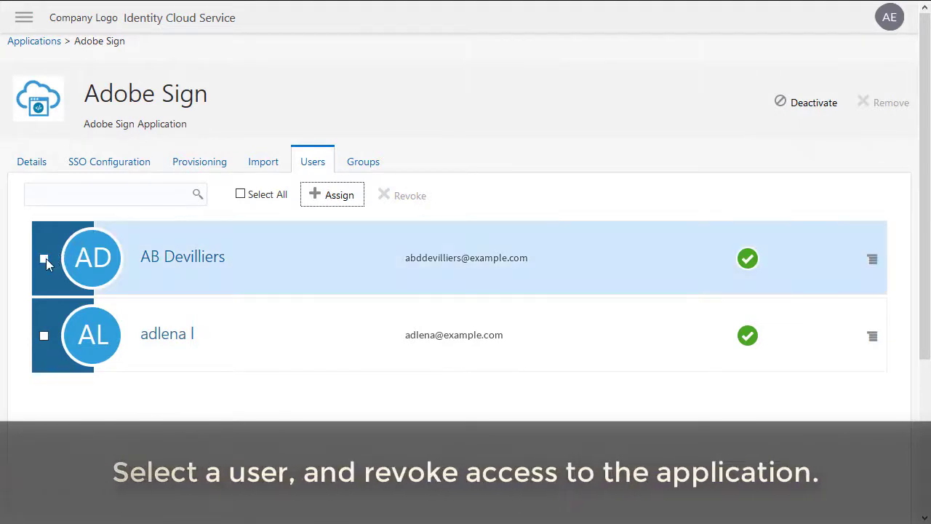
# Try to revoke the newly assigned user's access to the application in Oracle Identity Cloud Service.
pyautogui.click(45, 259)
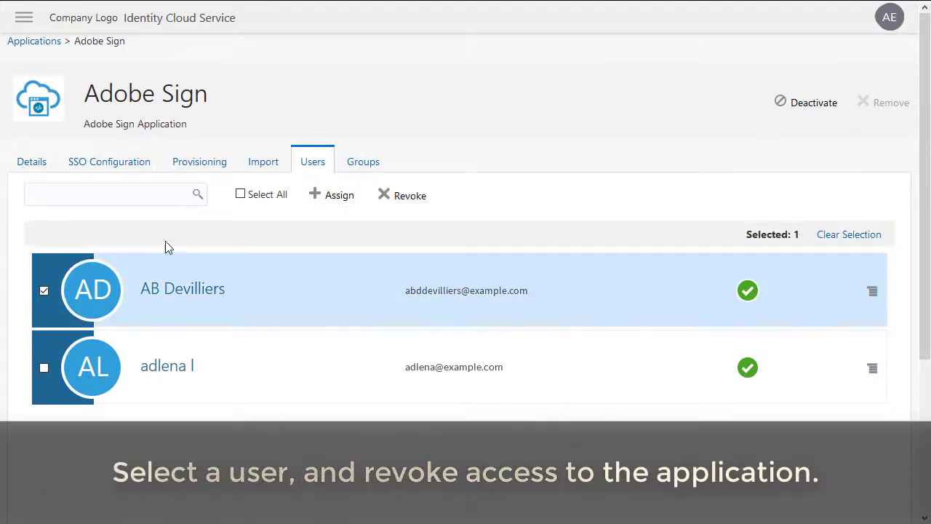
pyautogui.click(389, 202)
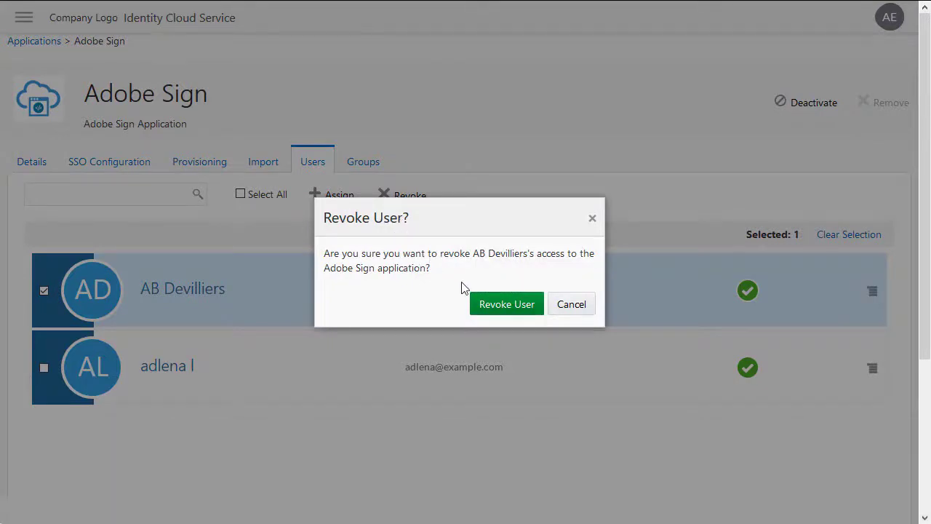
pyautogui.click(493, 311)
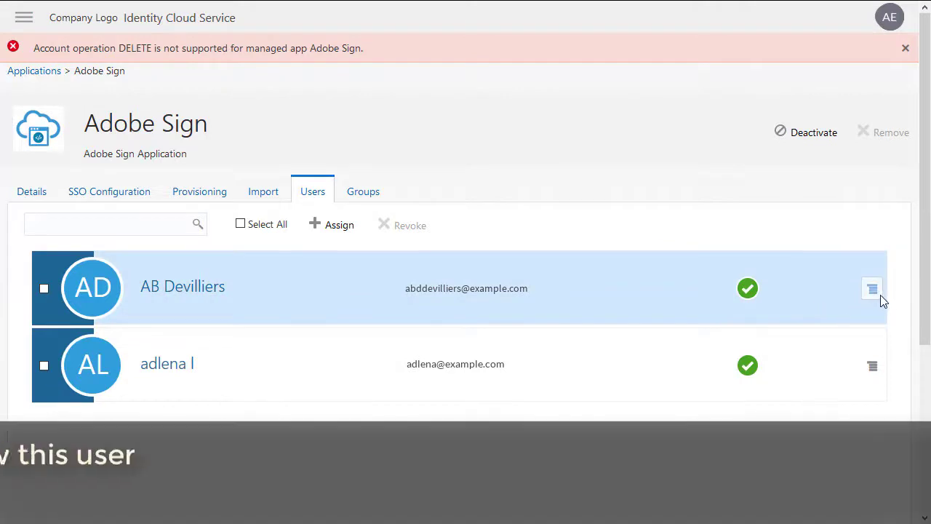
# Deactivate the newly assigned user's account and search for that user in the Adobe Sign user list.
pyautogui.click(880, 295)
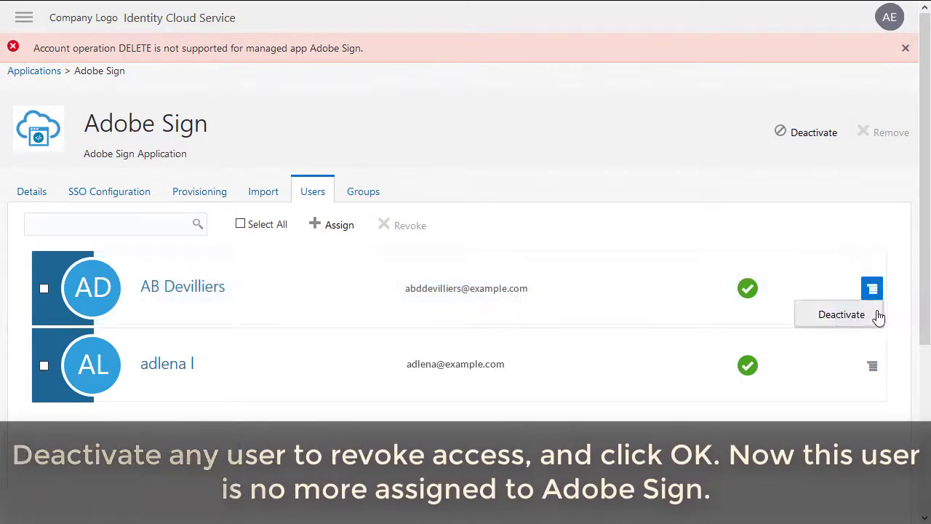
pyautogui.click(841, 314)
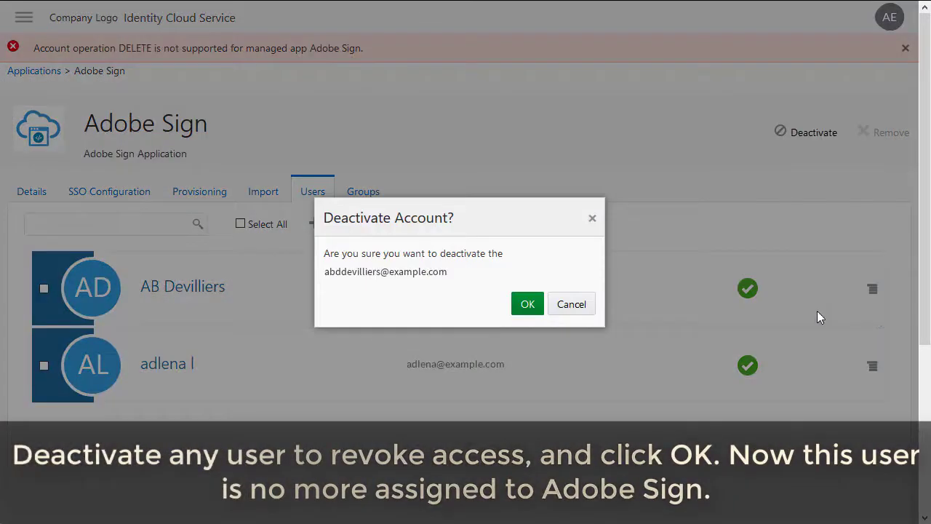
pyautogui.click(525, 311)
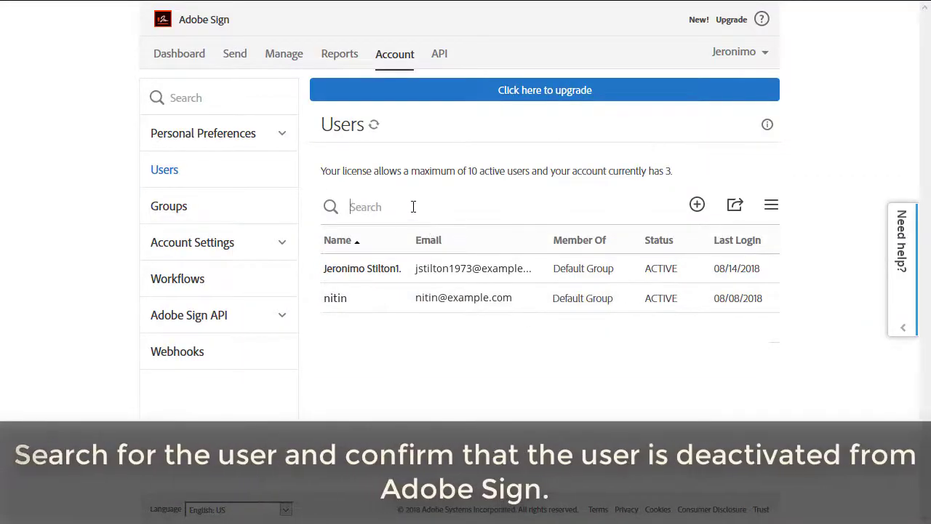
pyautogui.write('b')
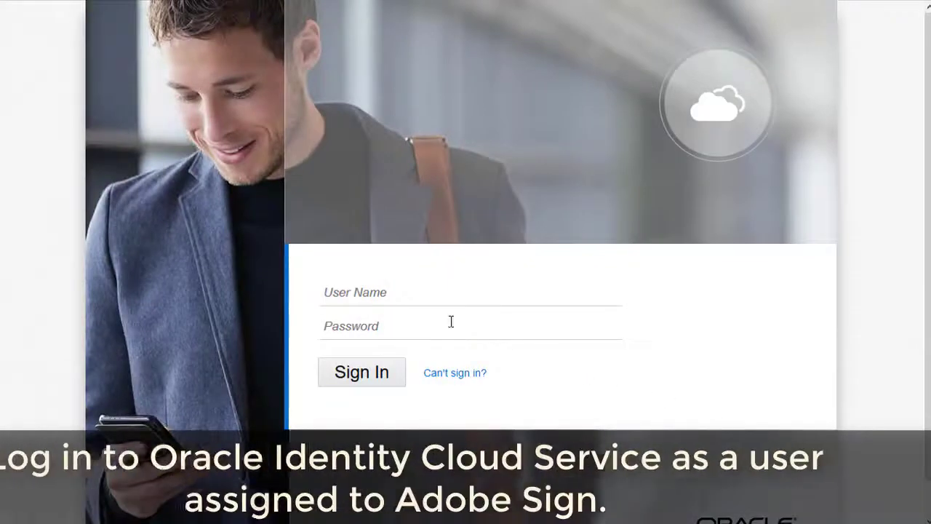
# Sign in to Oracle Identity Cloud Service as a user assigned to Adobe Sign, entering the user name and account password.
pyautogui.click(369, 293)
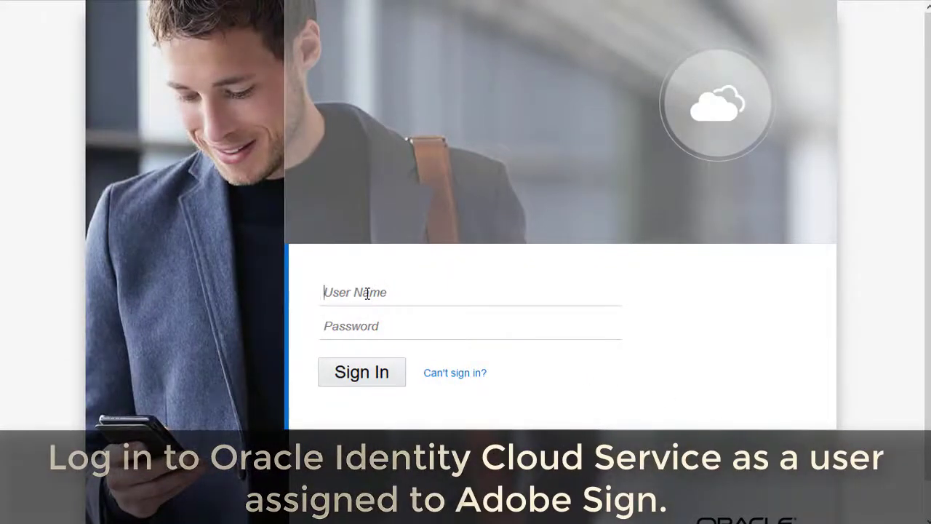
pyautogui.write('abddevilliers@example.com')
pyautogui.press('Tab')
pyautogui.write('*********')
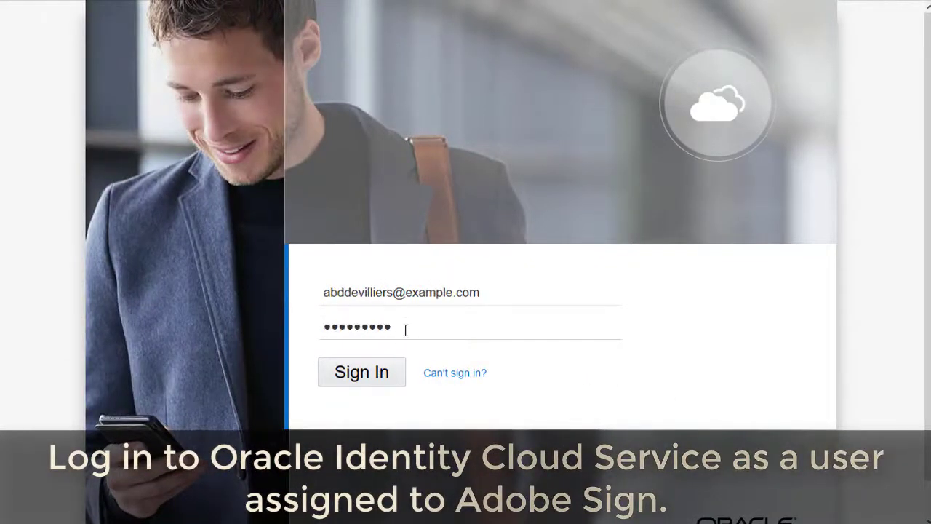
pyautogui.click(379, 387)
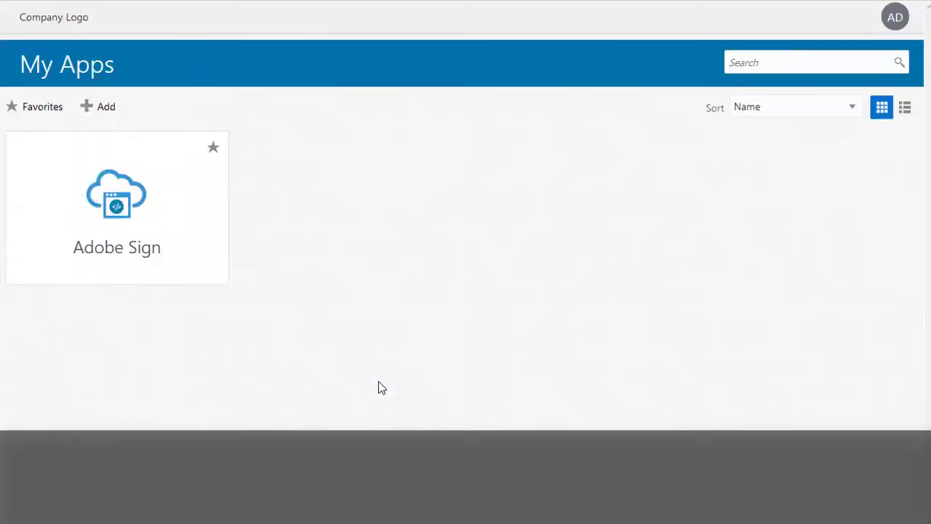
# Launch Adobe Sign from the Oracle Identity Cloud Service My Apps page and open the signed-in user's profile.
pyautogui.click(136, 251)
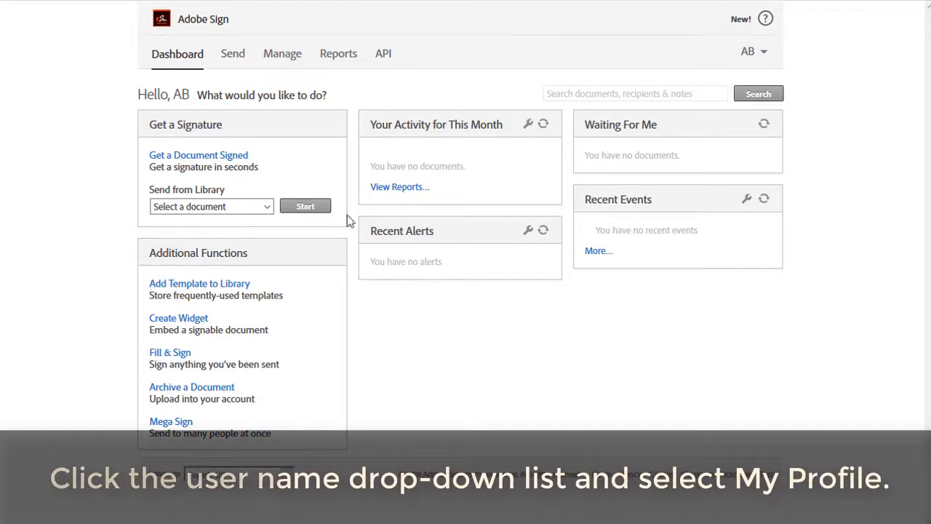
pyautogui.click(764, 52)
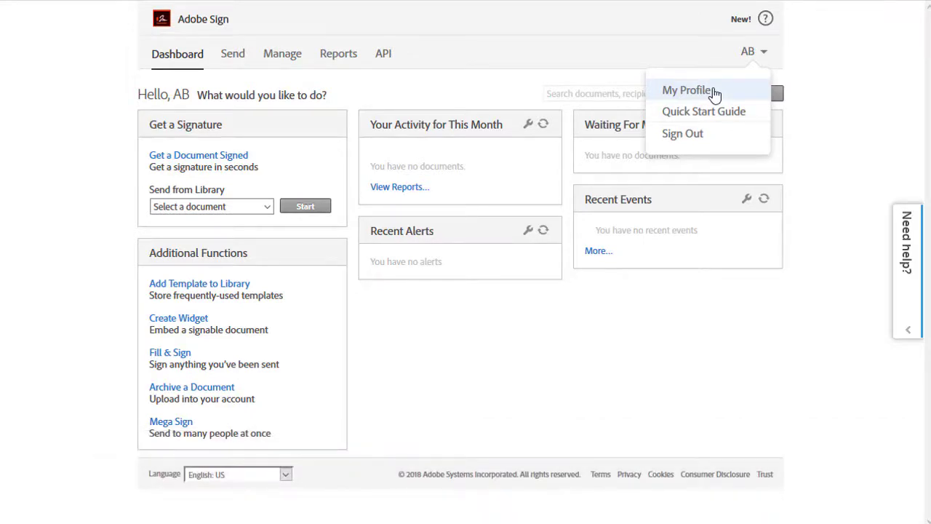
pyautogui.click(715, 94)
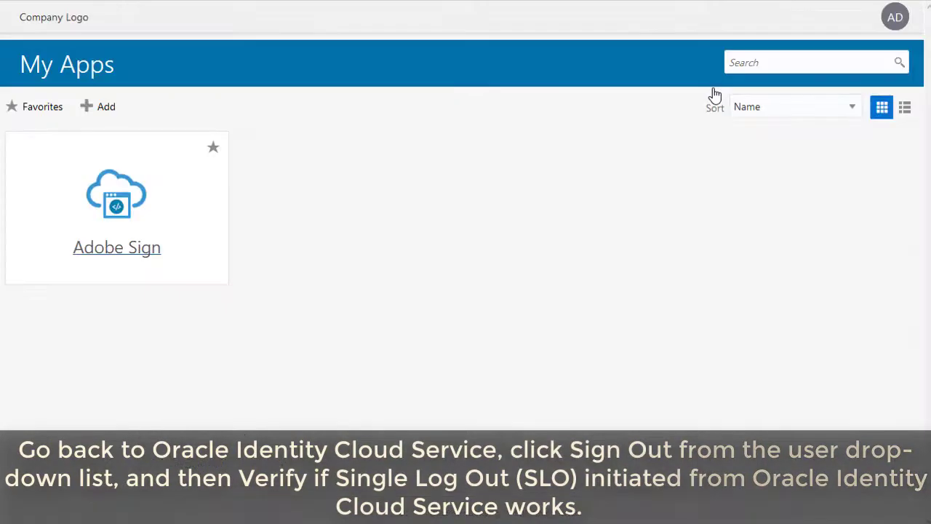
# Sign out of Oracle Identity Cloud Service, and sign in to Adobe Sign through it with an assigned user's user name and password.
pyautogui.click(889, 23)
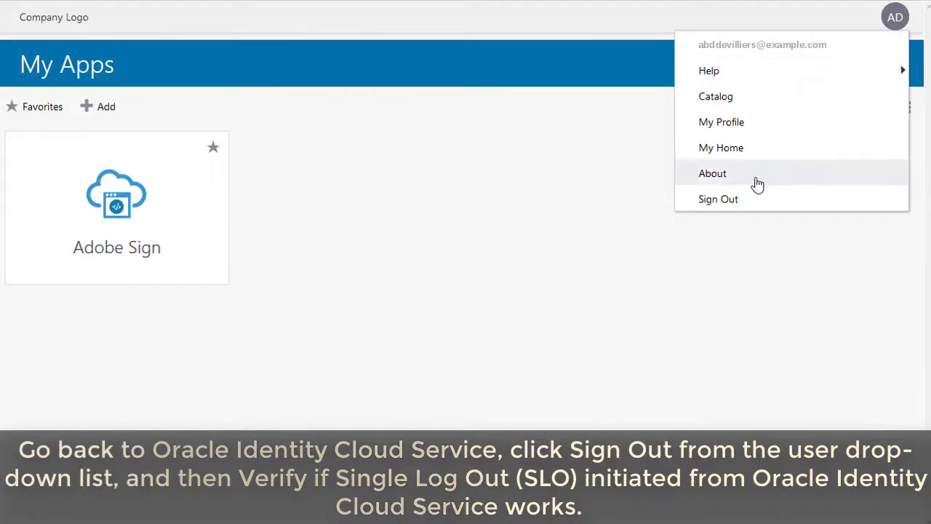
pyautogui.click(719, 200)
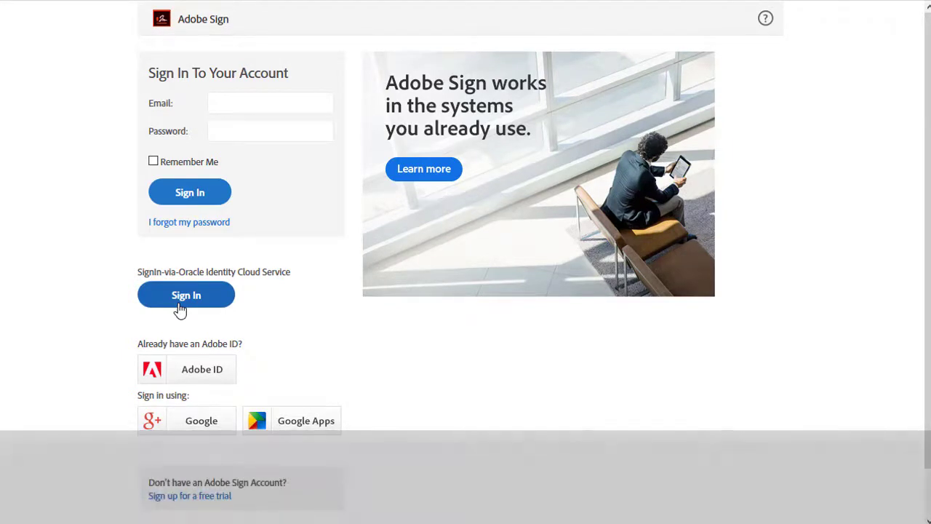
pyautogui.click(179, 305)
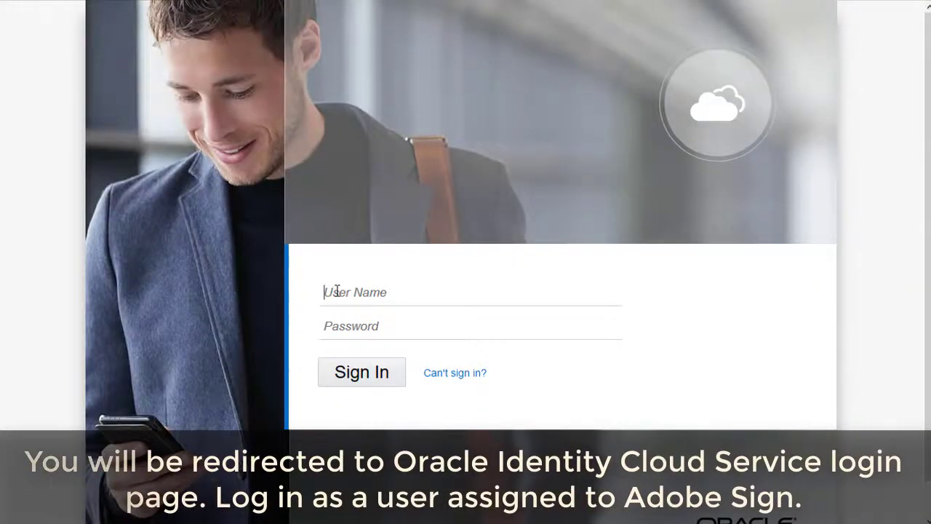
pyautogui.click(372, 379)
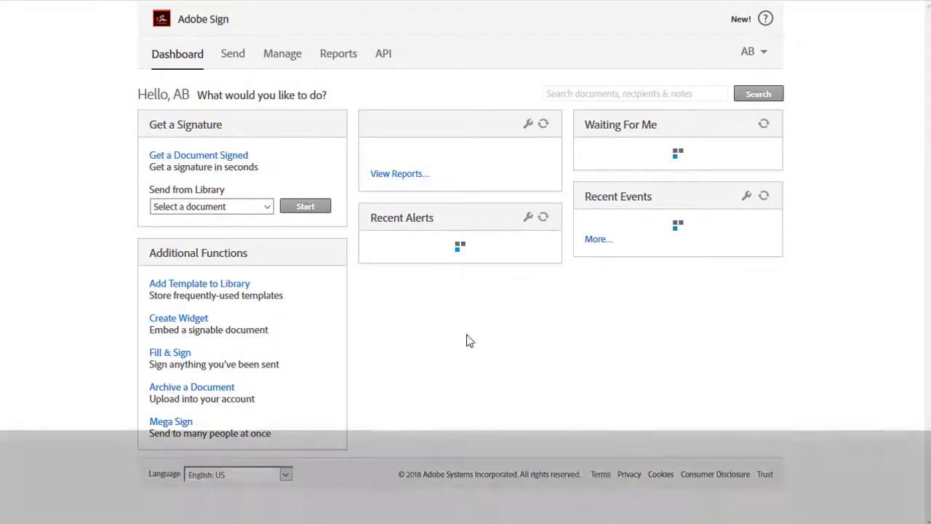
# Open the signed-in user's My Profile page in Adobe Sign, and sign out from Adobe Sign to test single logout.
pyautogui.click(760, 53)
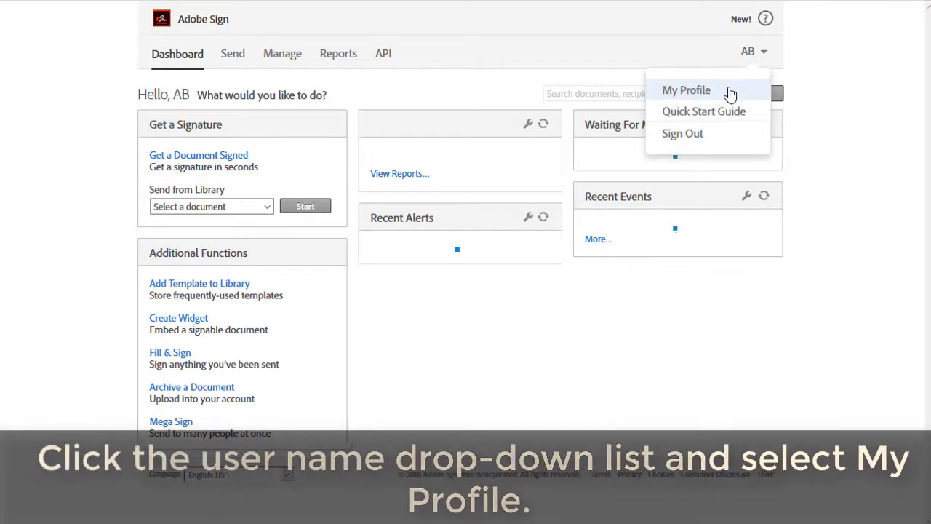
pyautogui.click(688, 93)
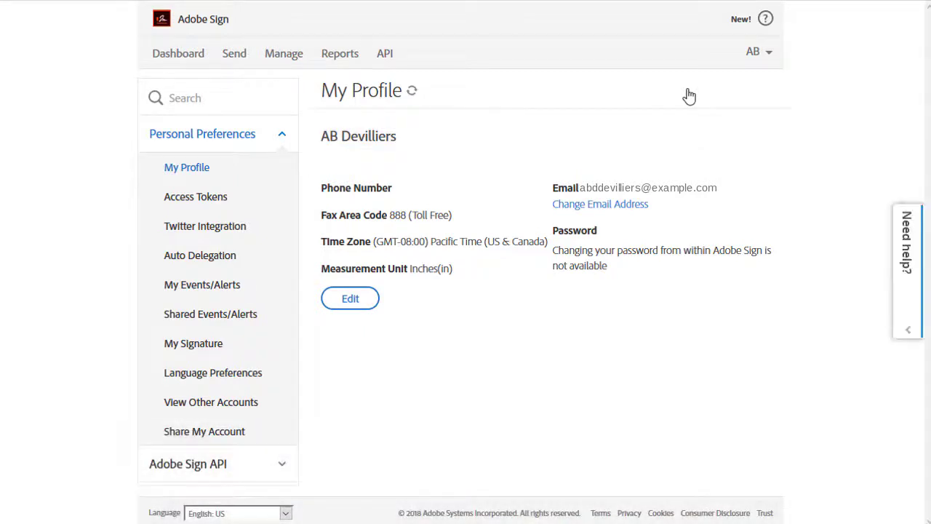
pyautogui.click(768, 54)
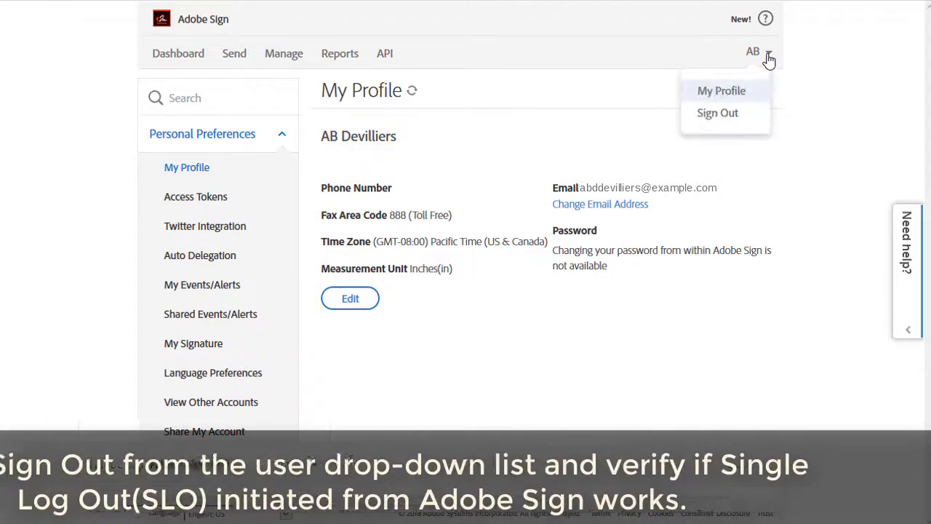
pyautogui.click(718, 113)
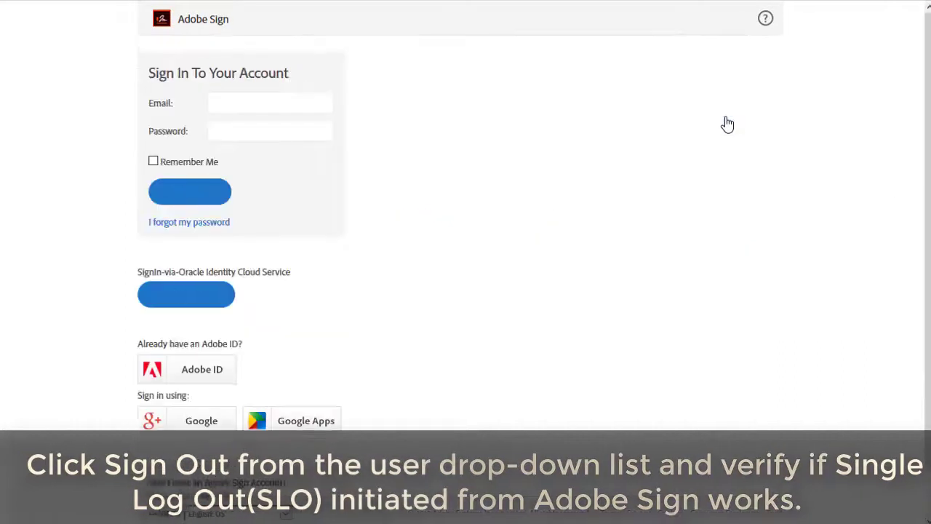